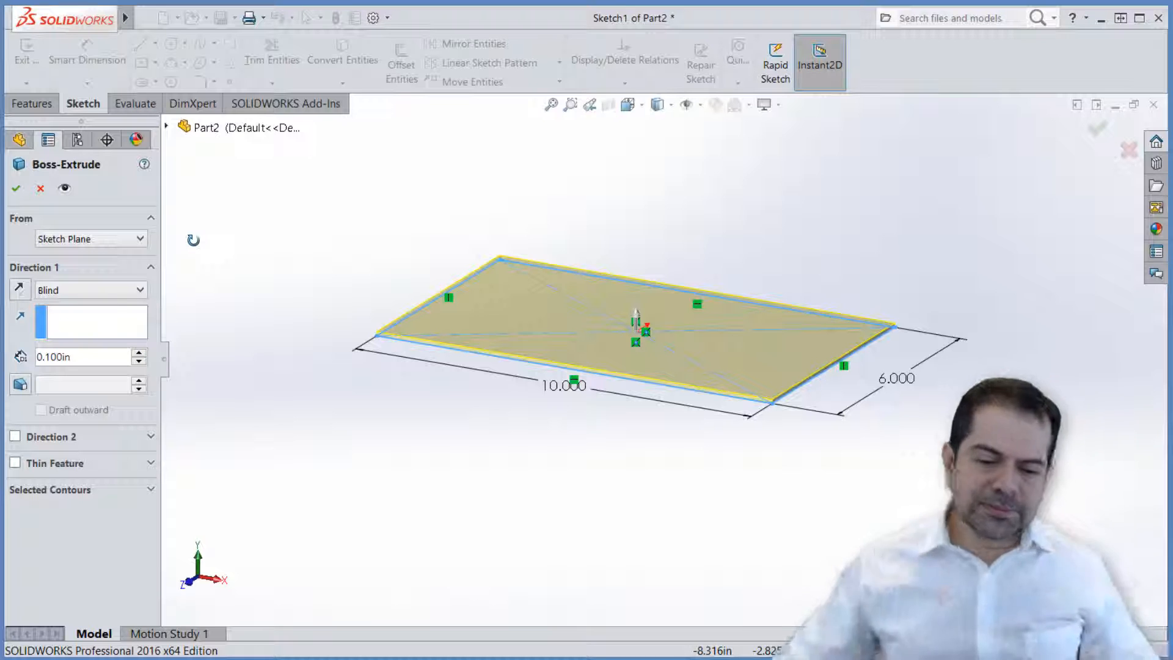
# - Extrude the 10 by 6 in rectangle 0.75 in with the Mid Plane end condition
pyautogui.click(127, 289)
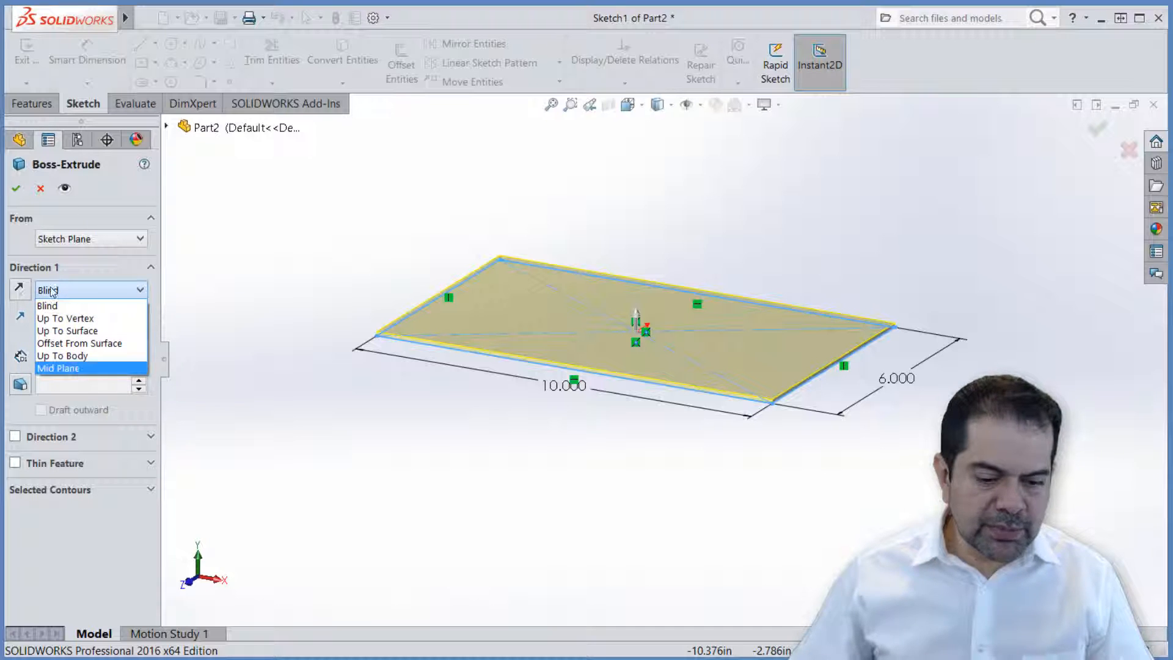
pyautogui.press('Return')
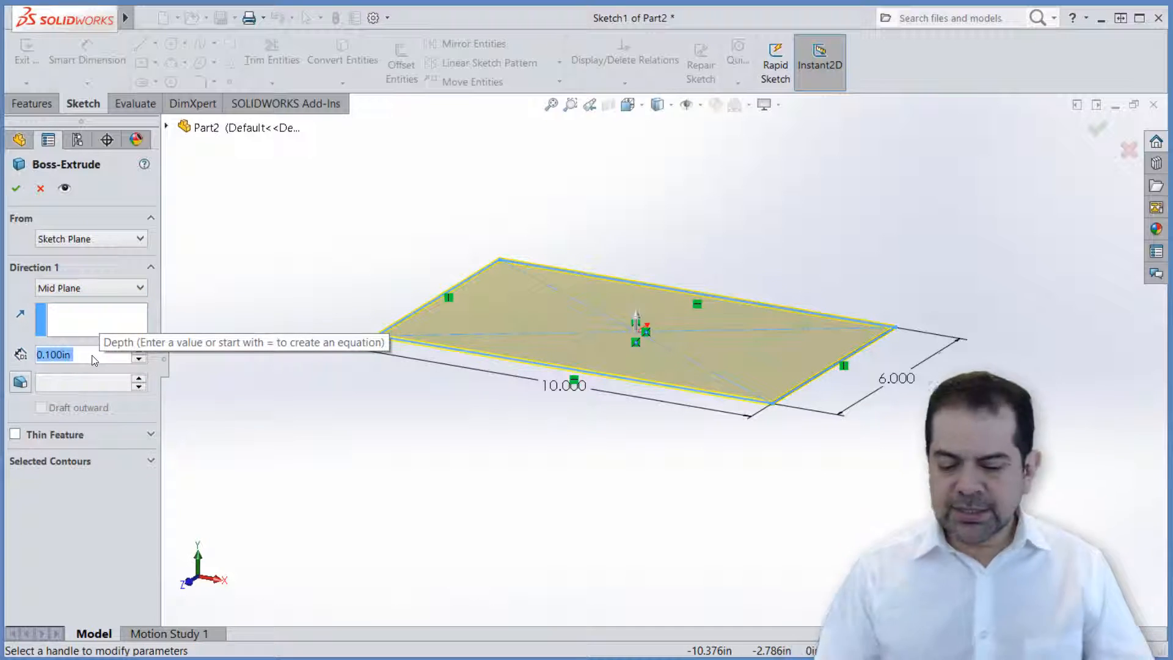
pyautogui.press('BackSpace')
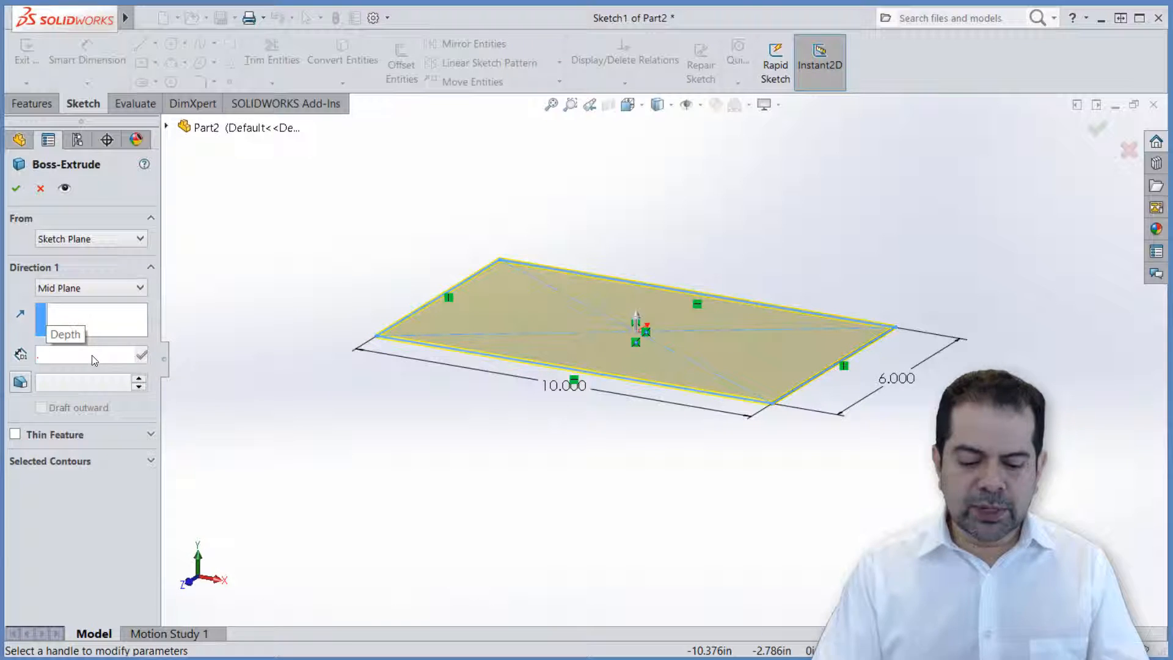
pyautogui.write('.75')
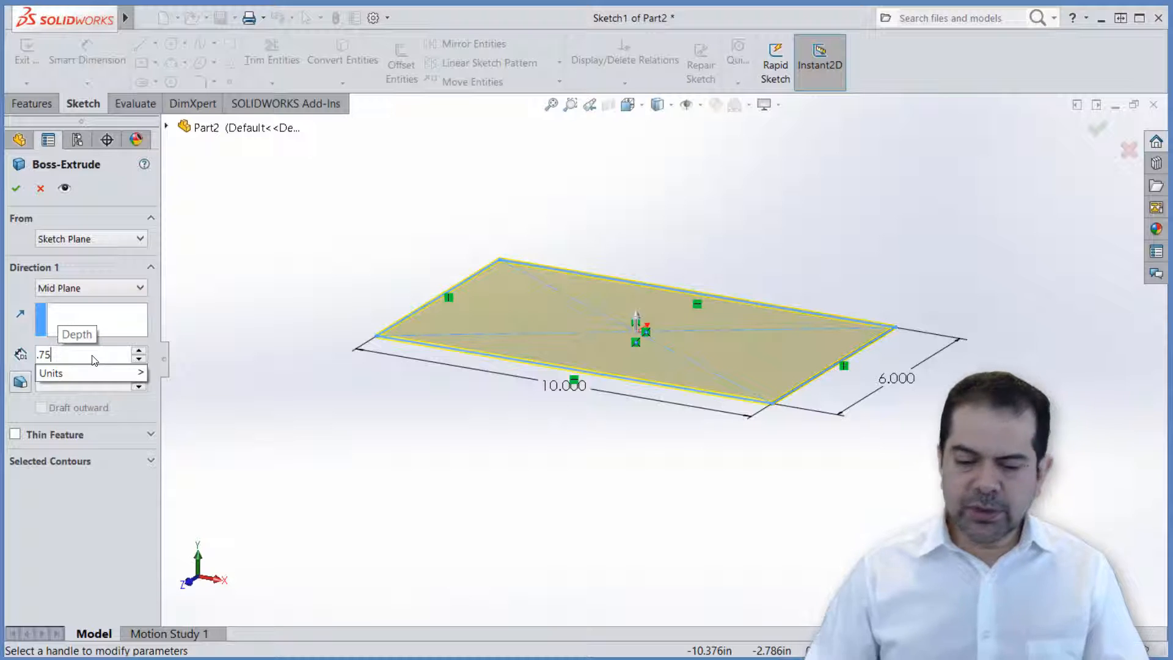
pyautogui.press('Return')
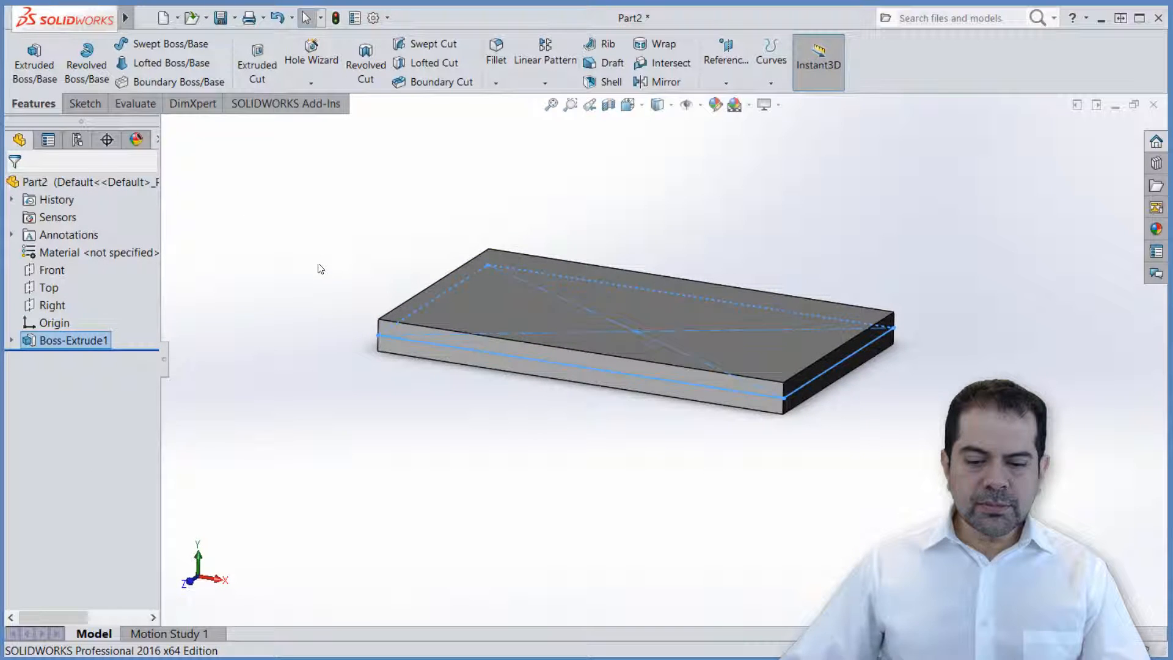
pyautogui.click(319, 330)
# - Start a Hole Wizard counterbore hole on the large plate face opposite the tapped-hole openings
pyautogui.moveTo(320, 330); pyautogui.dragTo(248, 274, button='middle')
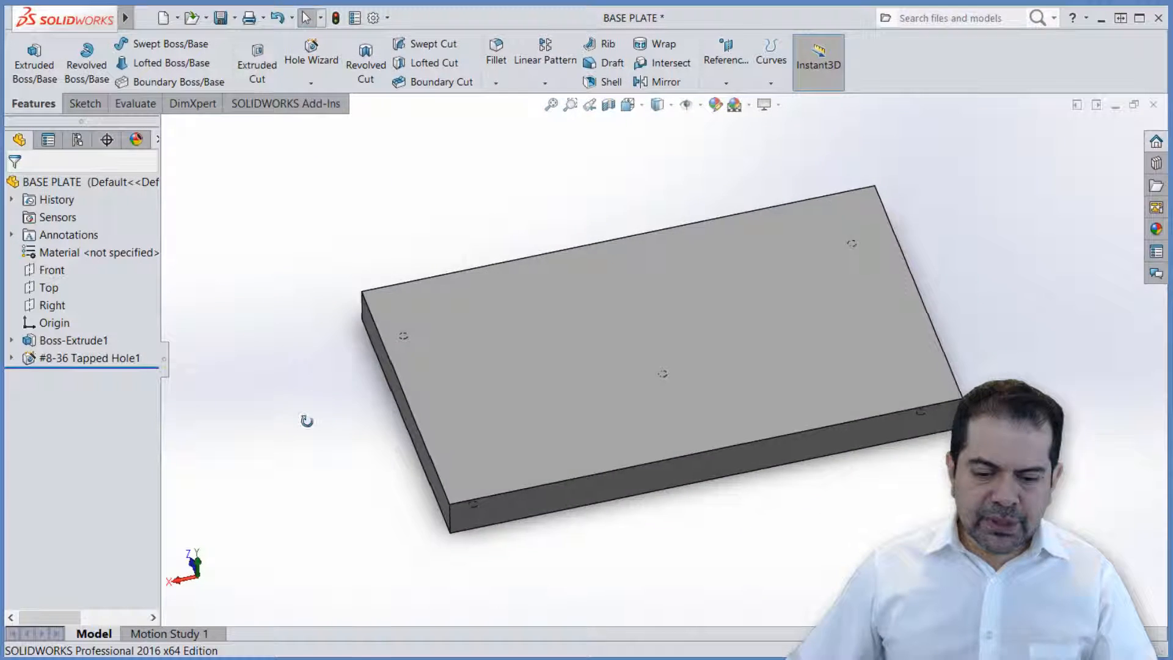
pyautogui.moveTo(306, 421); pyautogui.dragTo(288, 184, button='middle')
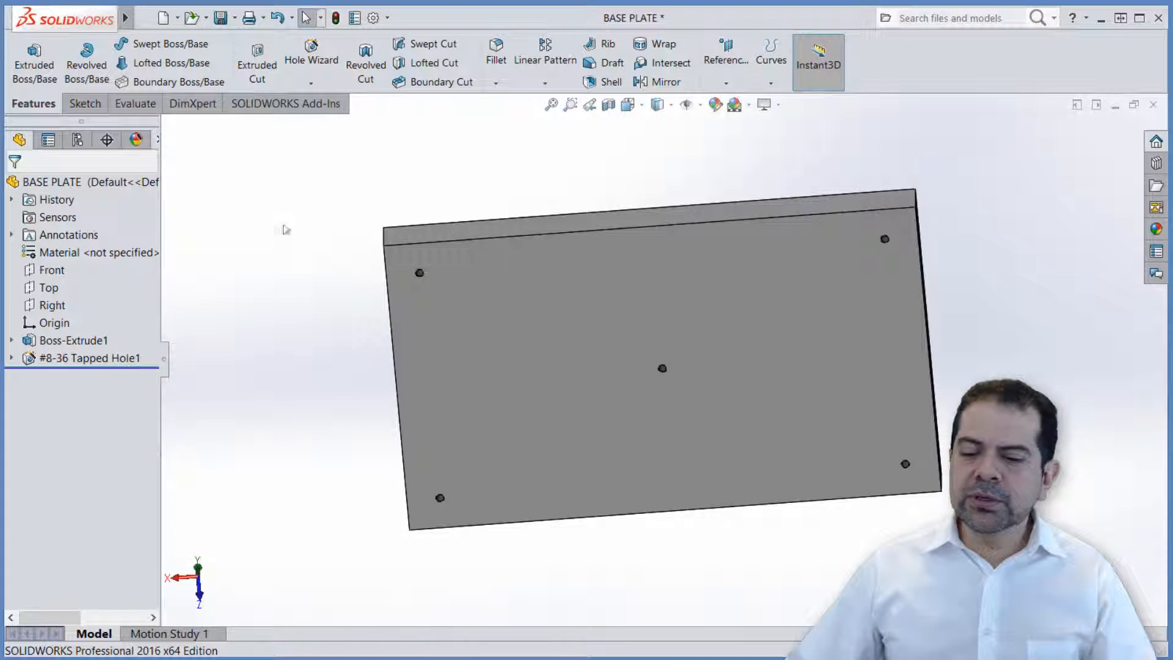
pyautogui.moveTo(283, 227); pyautogui.dragTo(306, 445, button='middle')
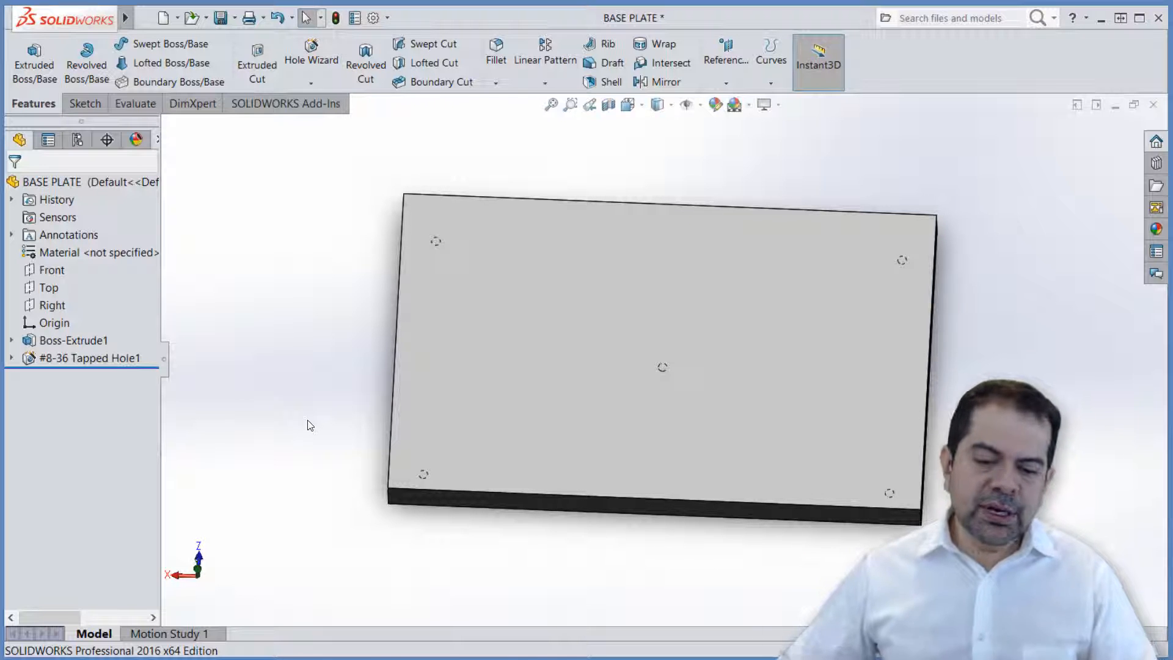
pyautogui.click(402, 353)
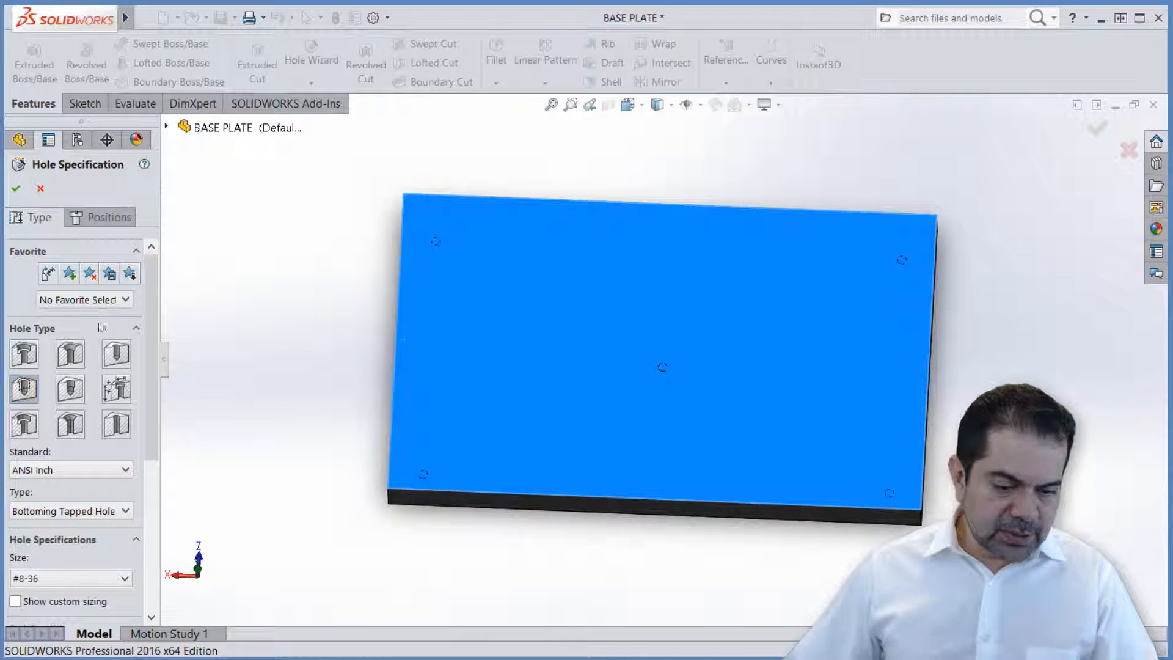
pyautogui.click(34, 356)
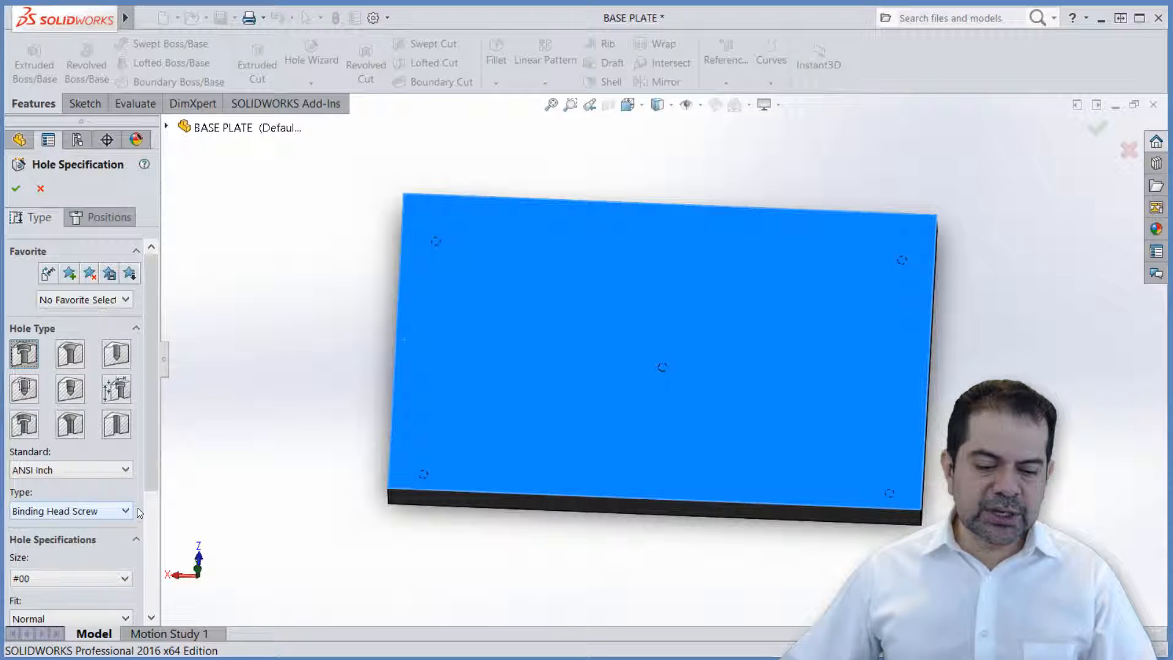
# - Set the counterbore hole size to 1/4 and its end condition to Through All
pyautogui.moveTo(148, 481); pyautogui.dragTo(157, 518)
pyautogui.scroll(-5, 154, 495)
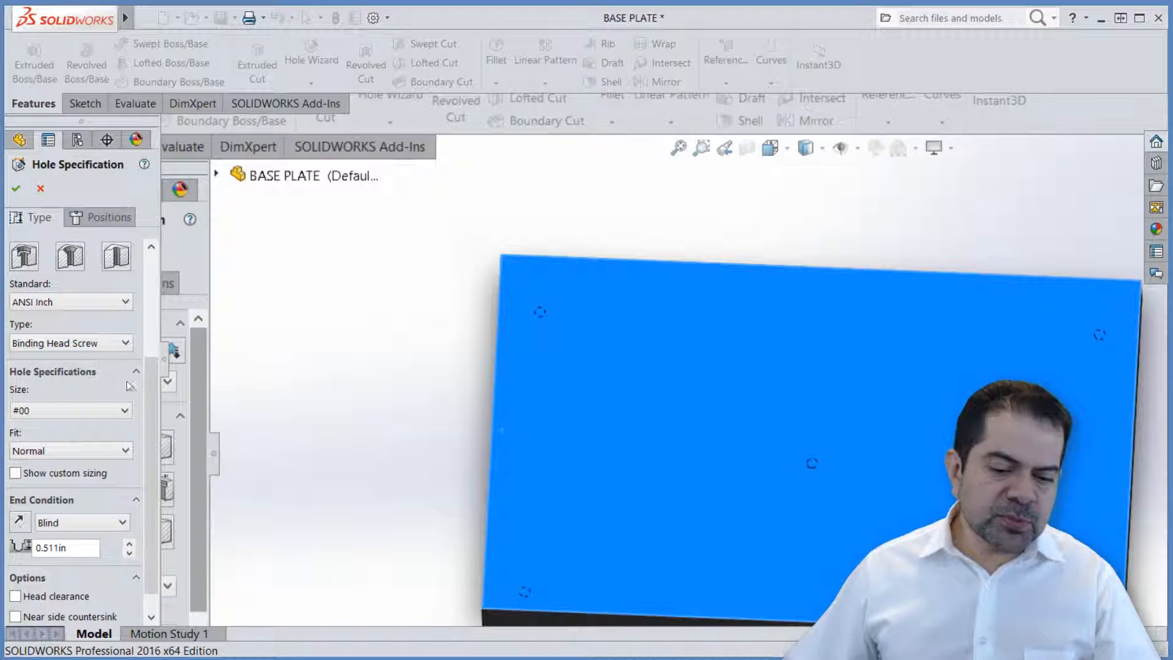
pyautogui.click(113, 410)
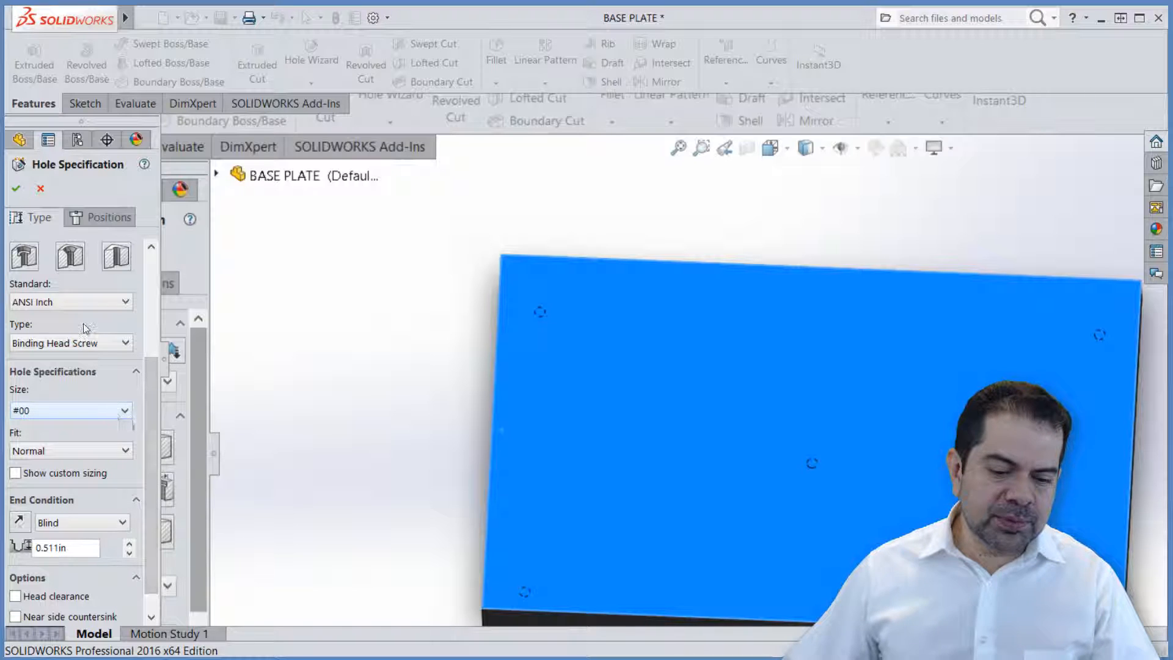
pyautogui.moveTo(125, 509); pyautogui.dragTo(127, 540)
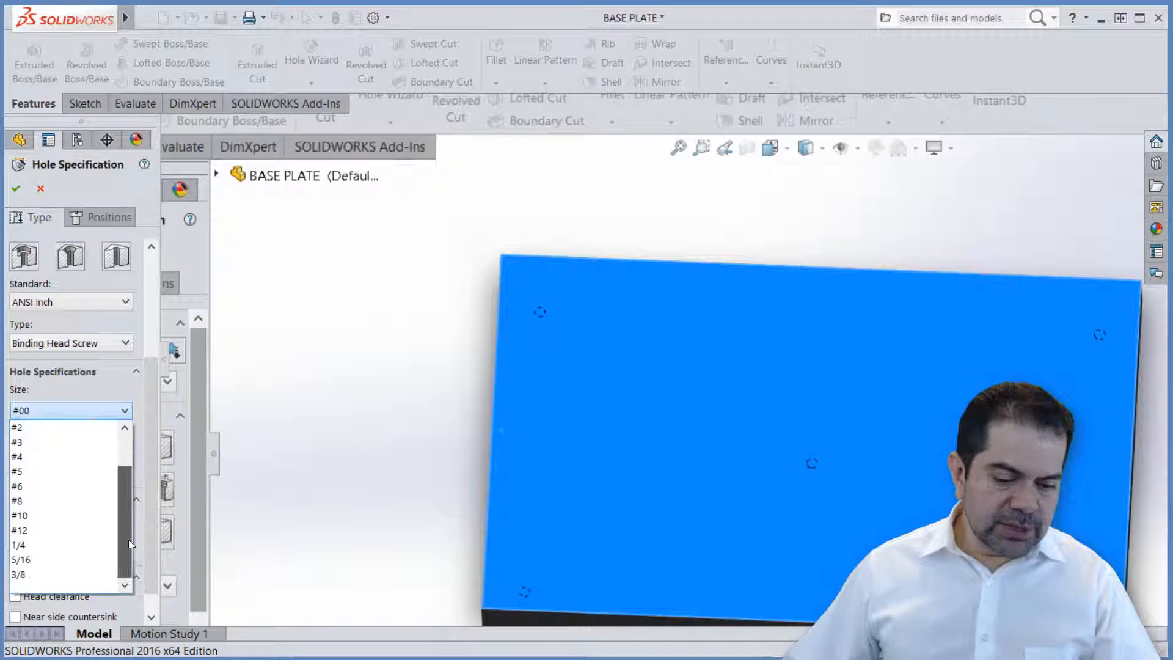
pyautogui.click(31, 545)
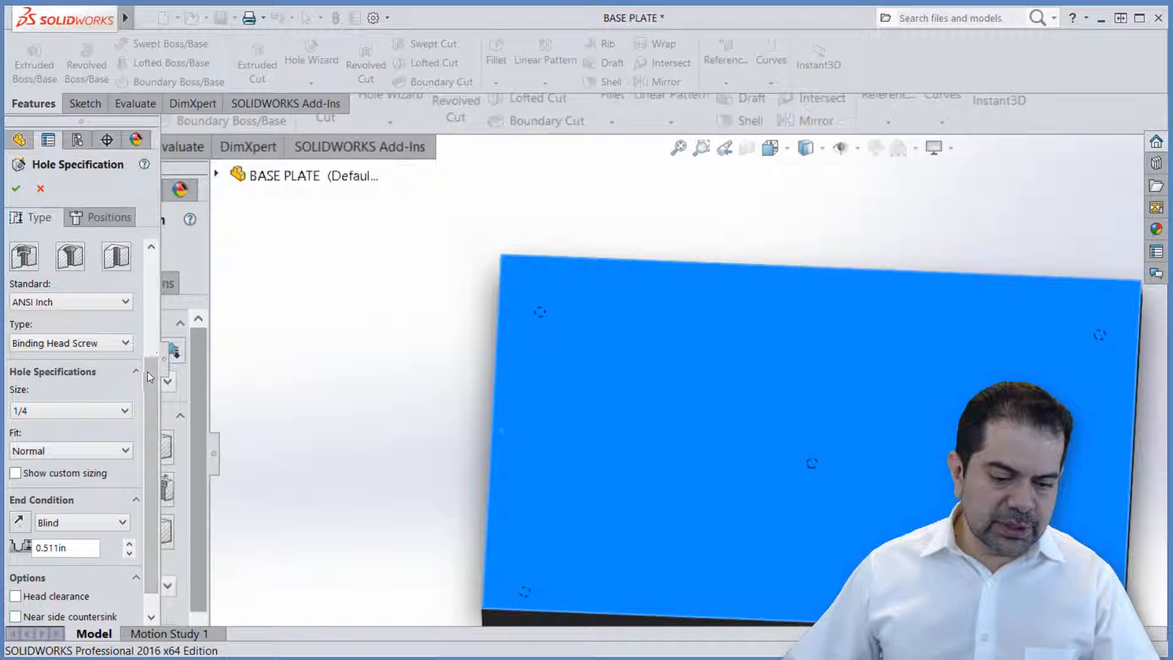
pyautogui.moveTo(151, 380); pyautogui.dragTo(152, 408)
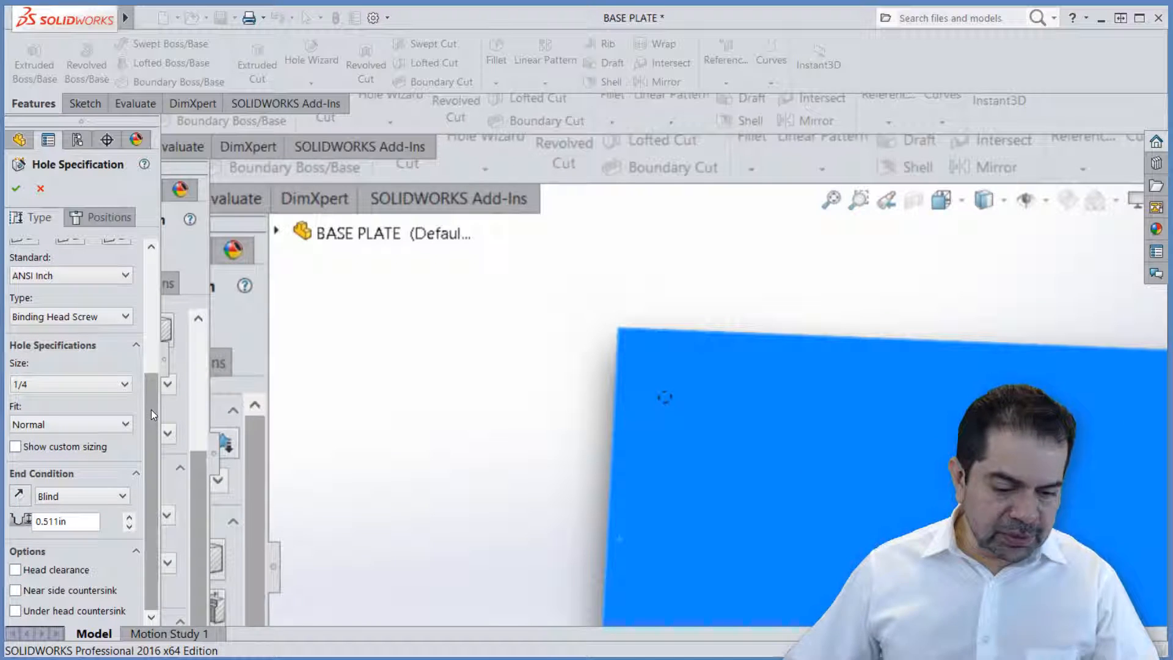
pyautogui.click(98, 496)
pyautogui.click(101, 523)
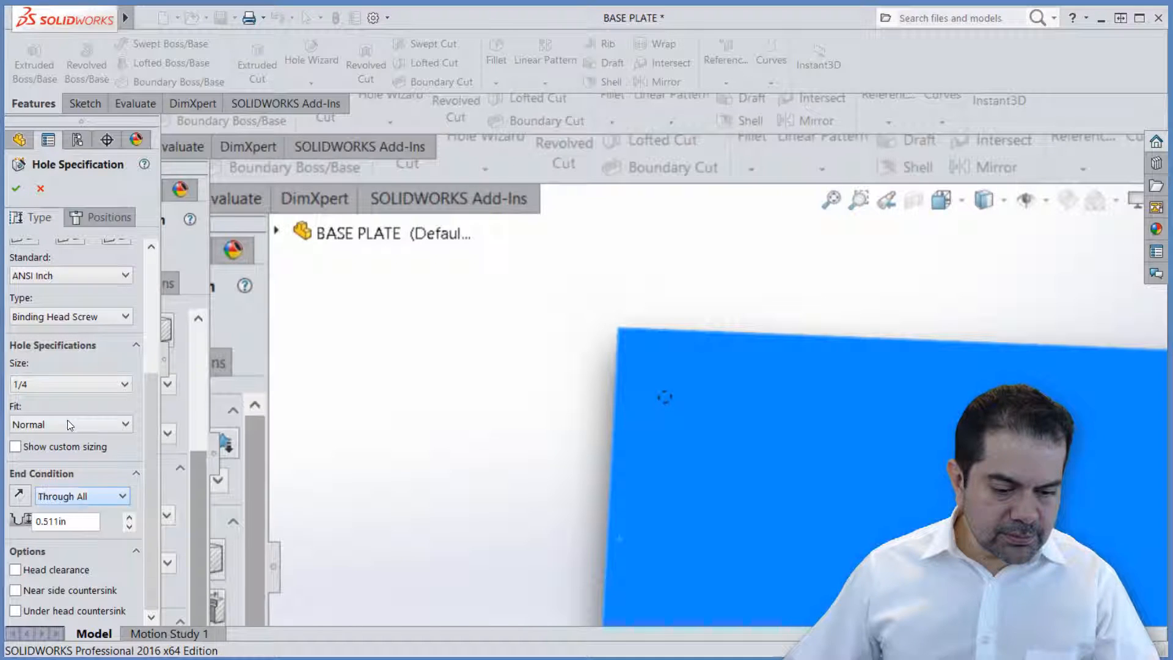
pyautogui.click(150, 352)
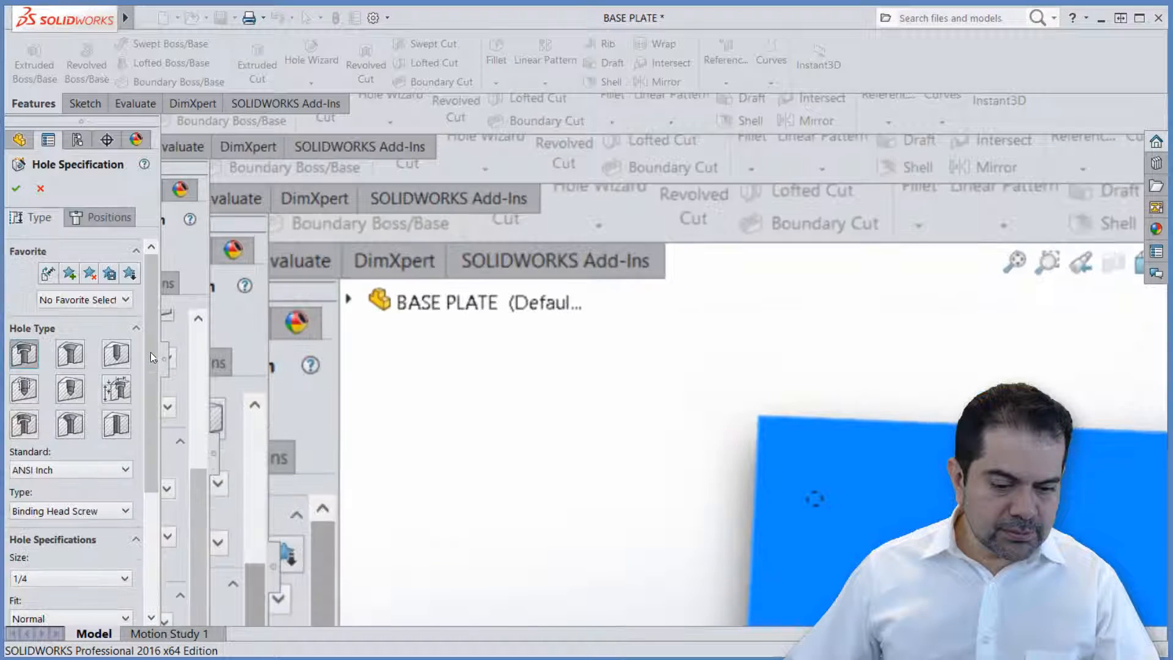
pyautogui.moveTo(150, 435); pyautogui.dragTo(146, 532)
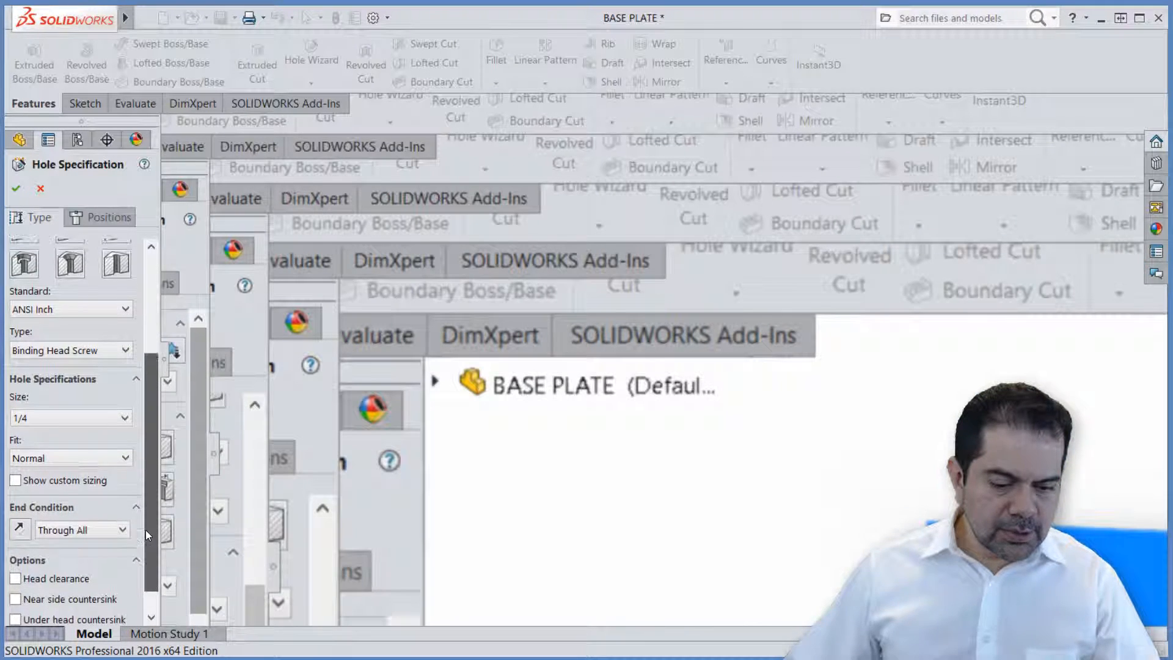
pyautogui.scroll(5, 146, 529)
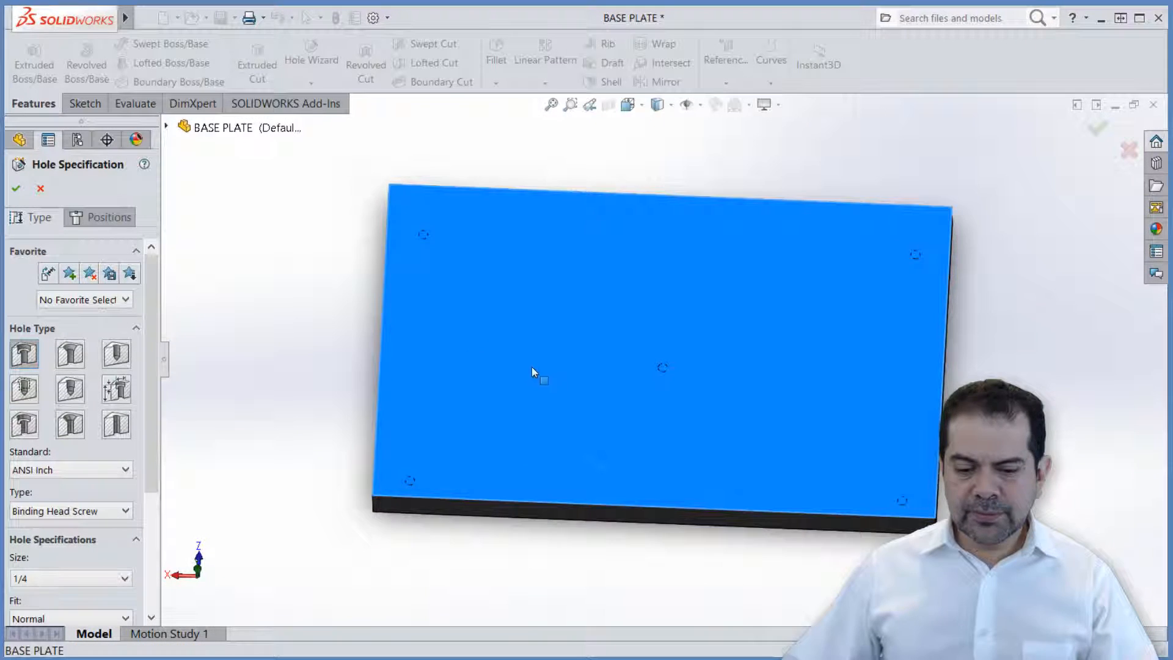
# - Switch to defining the hole positions and orient the view normal to the plate face
pyautogui.moveTo(532, 367); pyautogui.dragTo(458, 409, button='middle')
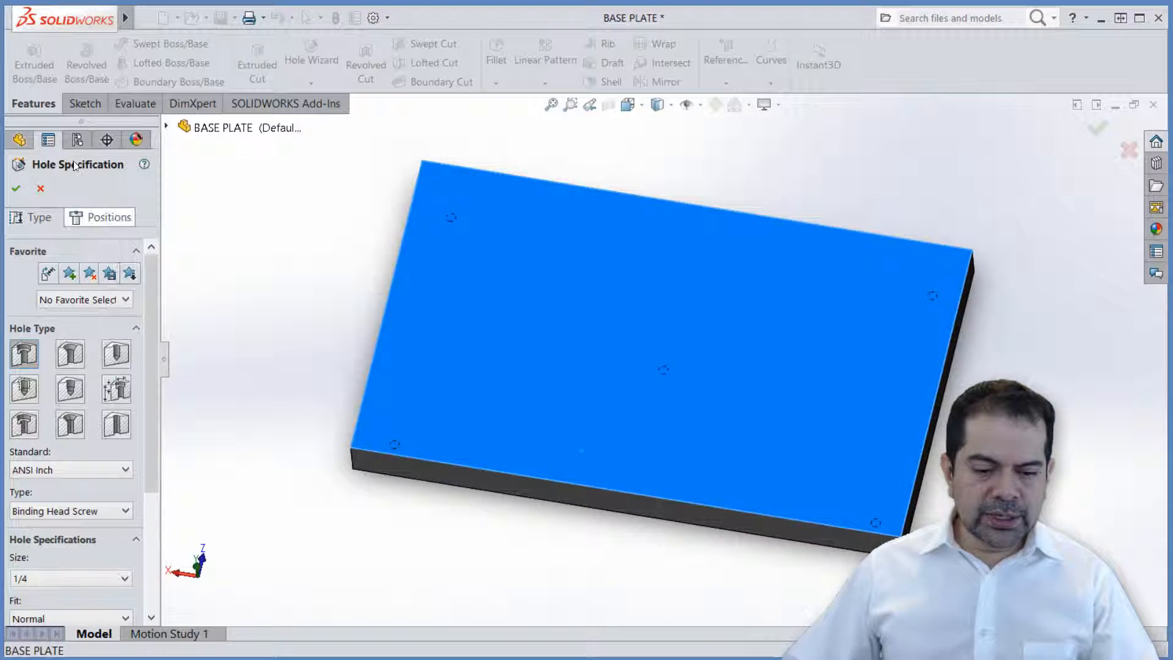
pyautogui.click(101, 217)
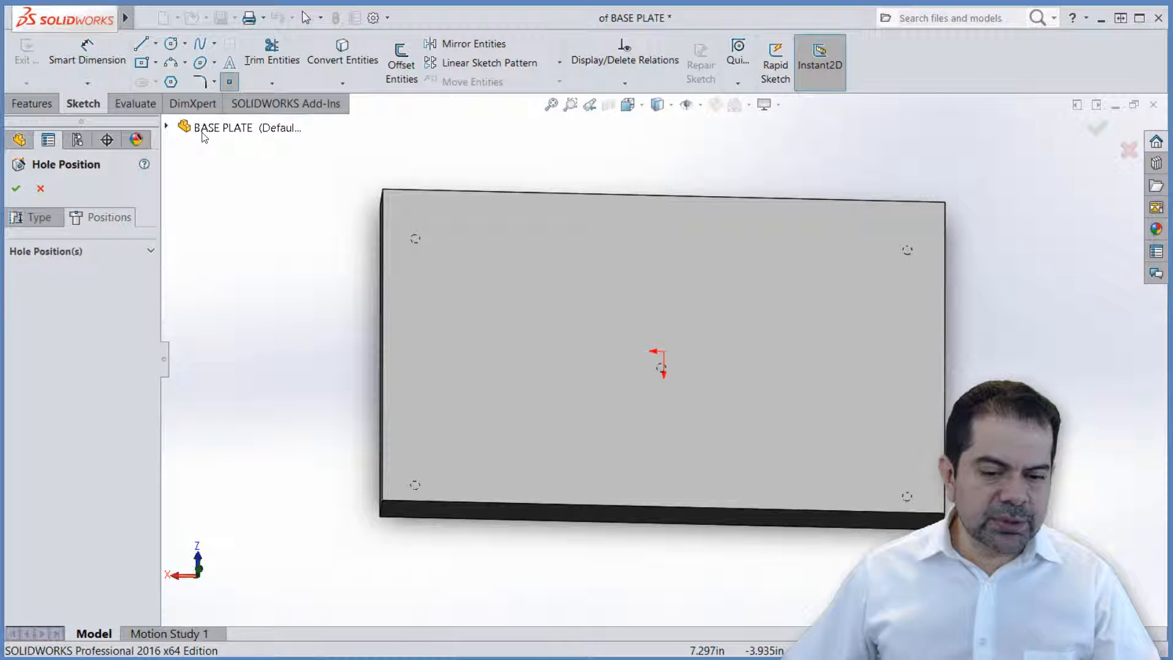
pyautogui.click(141, 63)
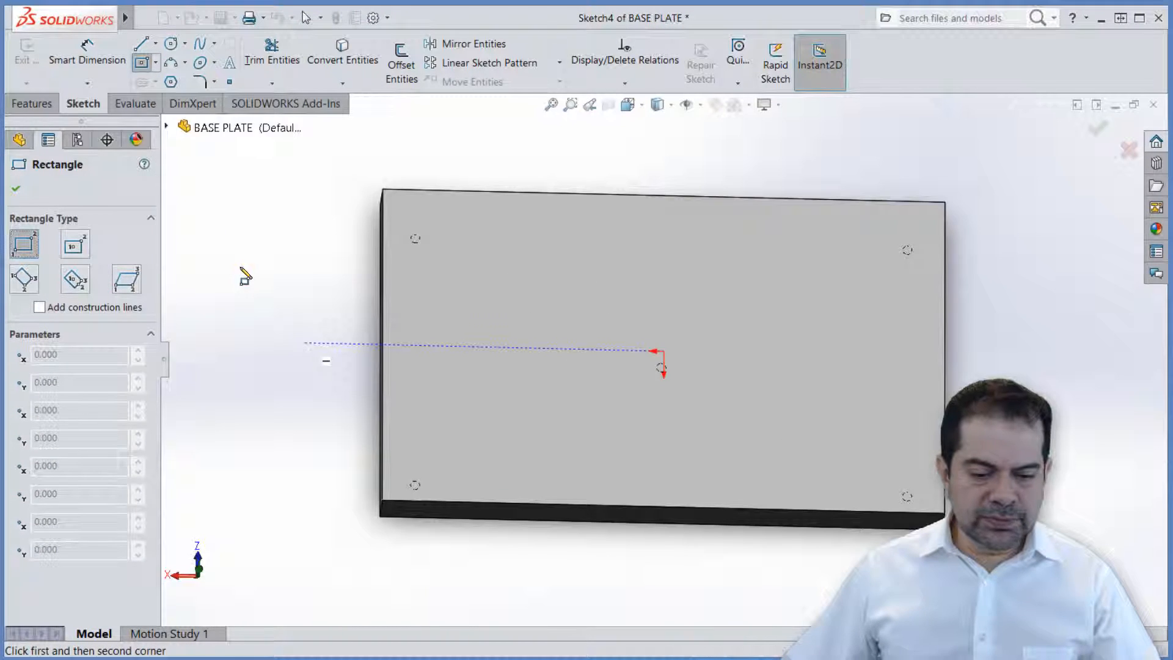
pyautogui.press('Escape')
pyautogui.press('space')
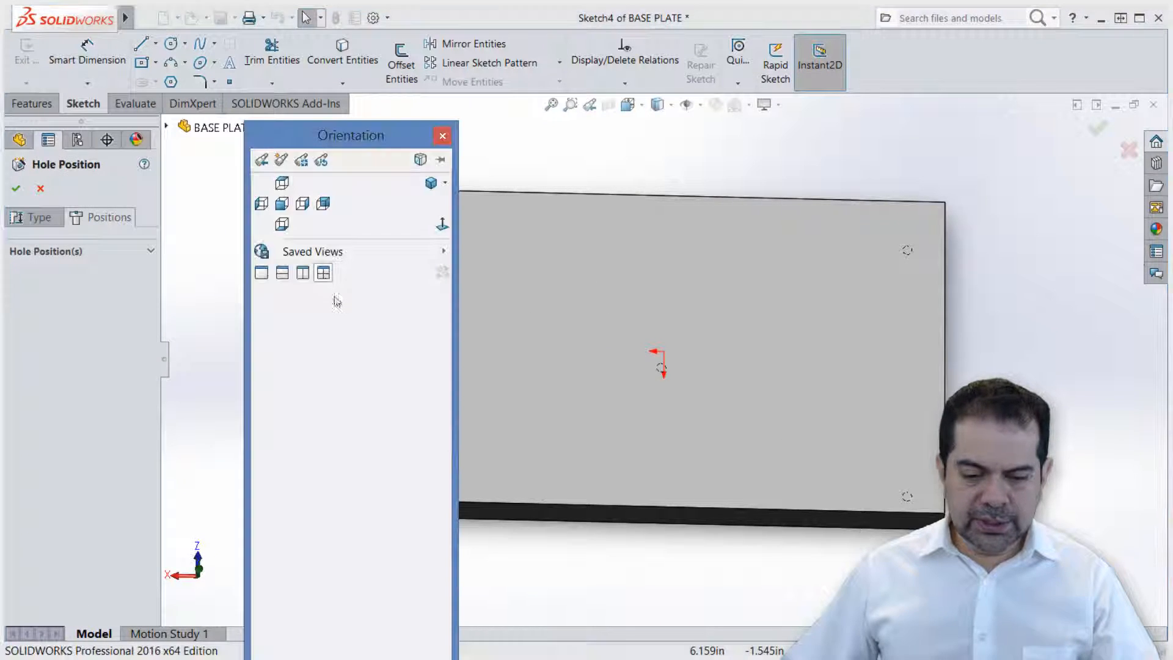
pyautogui.click(441, 224)
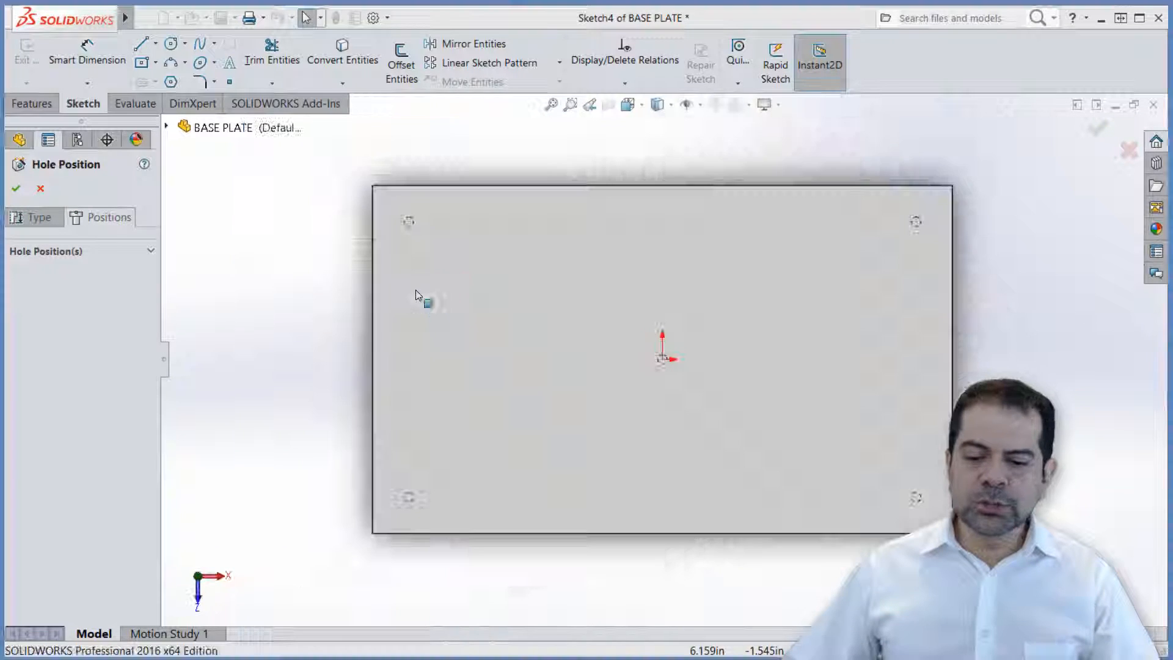
# - Sketch a center rectangle about 9 by 3.9 in on the plate face, centered on the origin
pyautogui.click(142, 63)
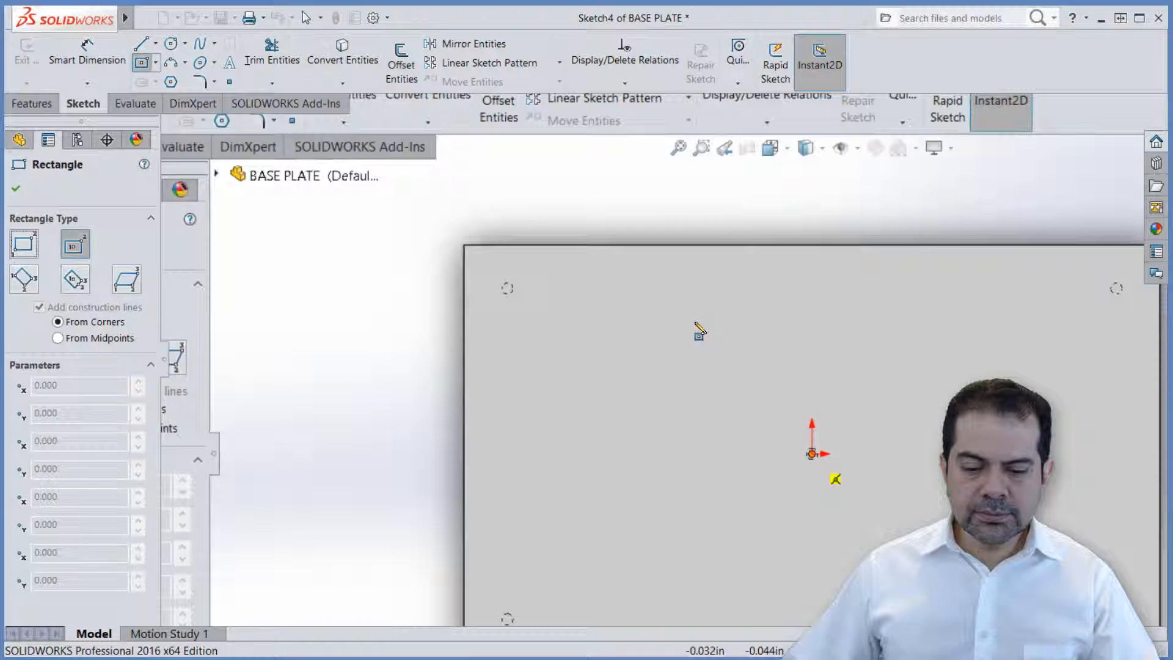
pyautogui.click(812, 453)
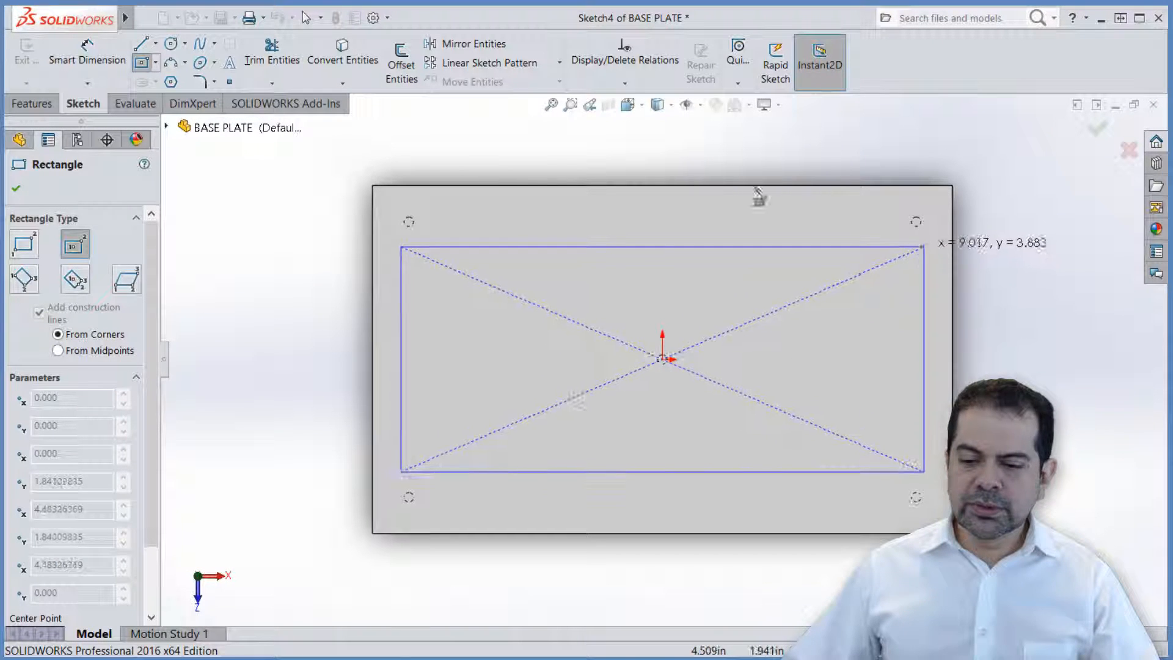
pyautogui.click(923, 247)
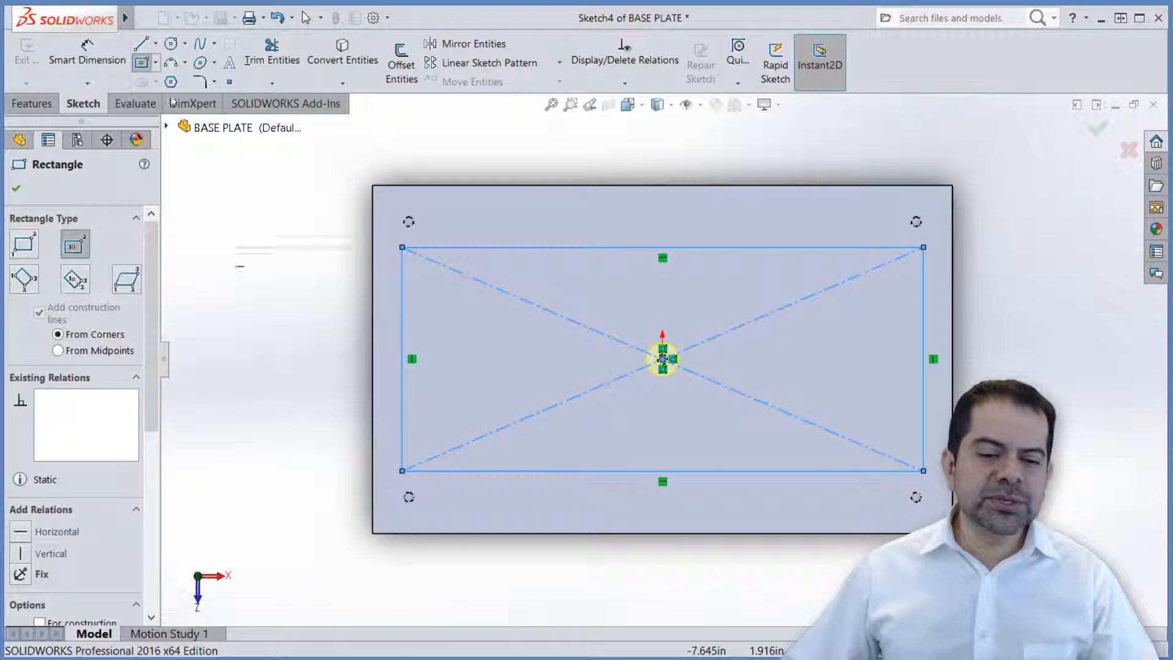
# - Dimension the rectangle's upper side 1 in from the plate's upper edge
pyautogui.click(64, 46)
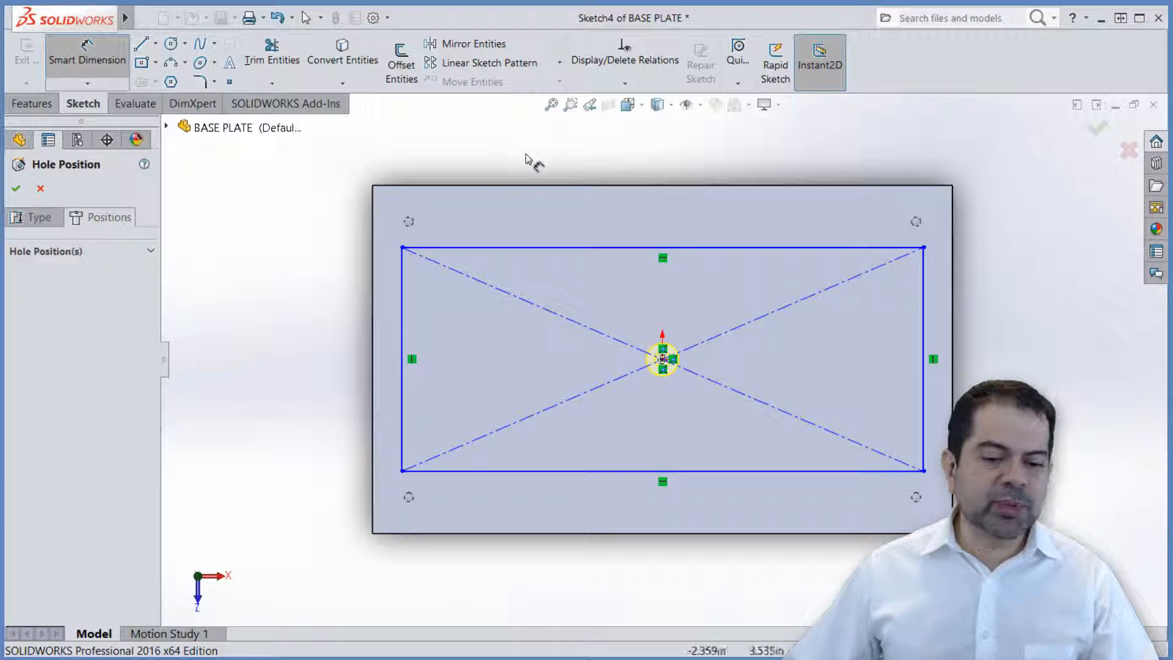
pyautogui.click(525, 247)
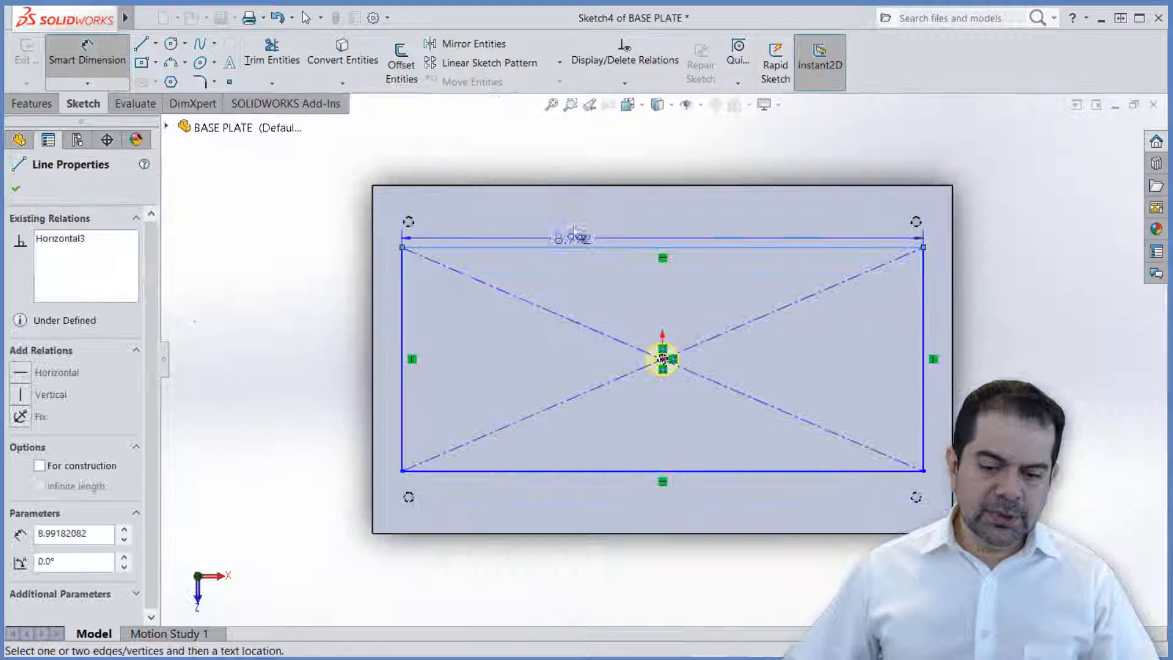
pyautogui.click(587, 185)
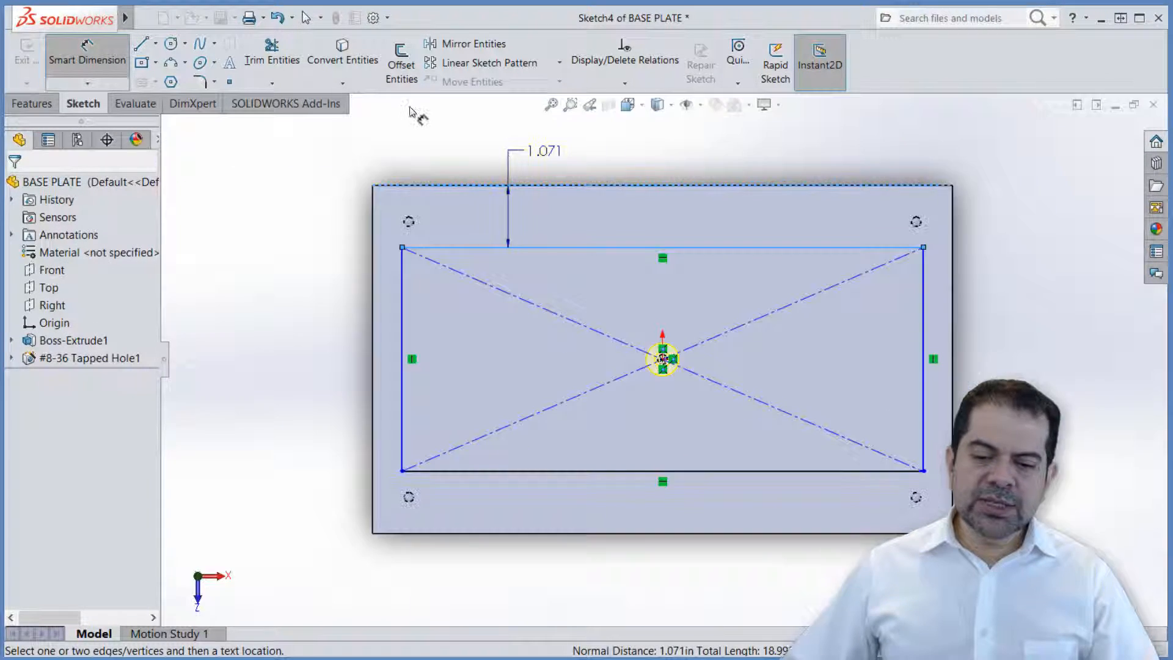
pyautogui.click(513, 151)
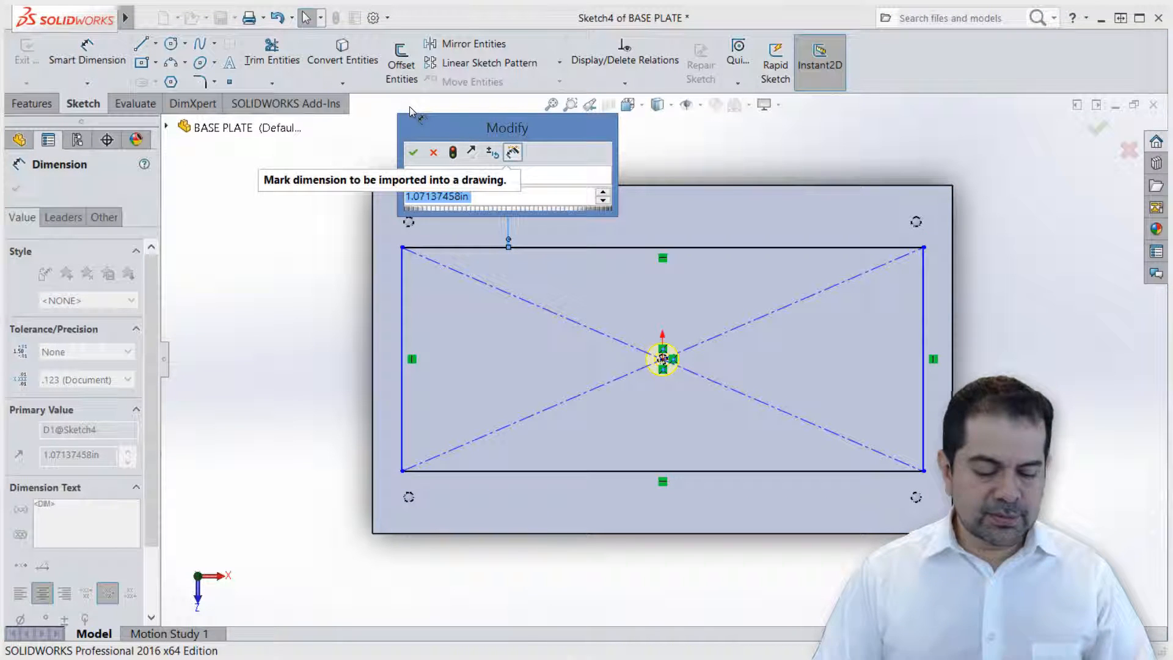
pyautogui.write('1')
pyautogui.press('Return')
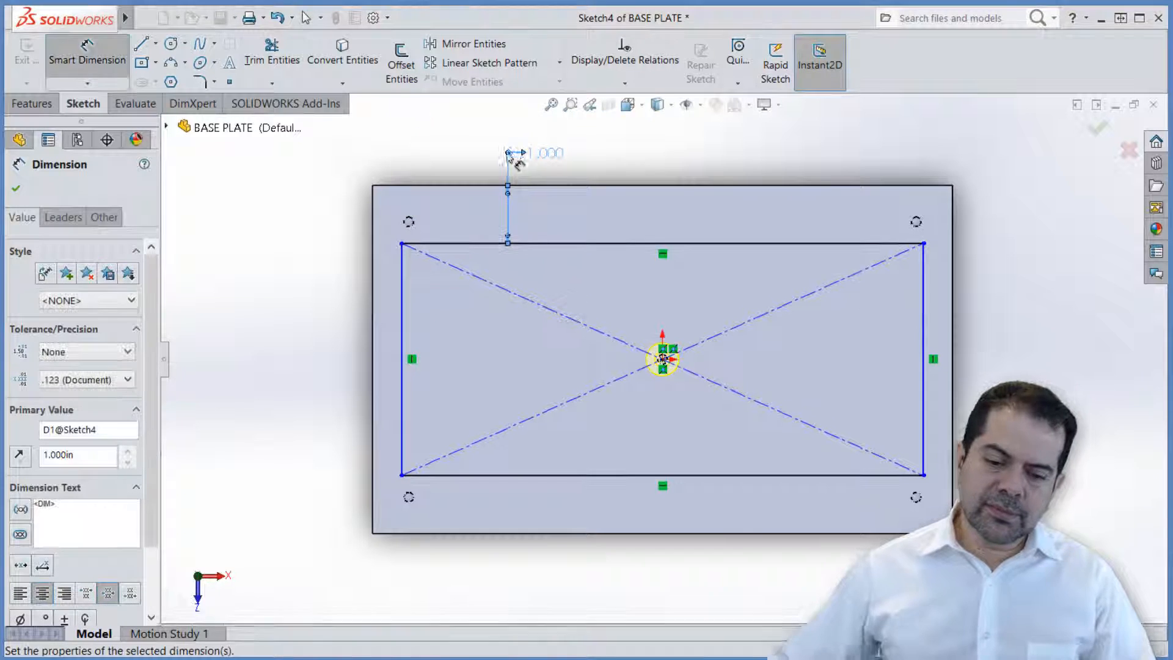
# - Dimension the rectangle's left side 0.5 in from the plate's left edge and end dimensioning
pyautogui.click(402, 309)
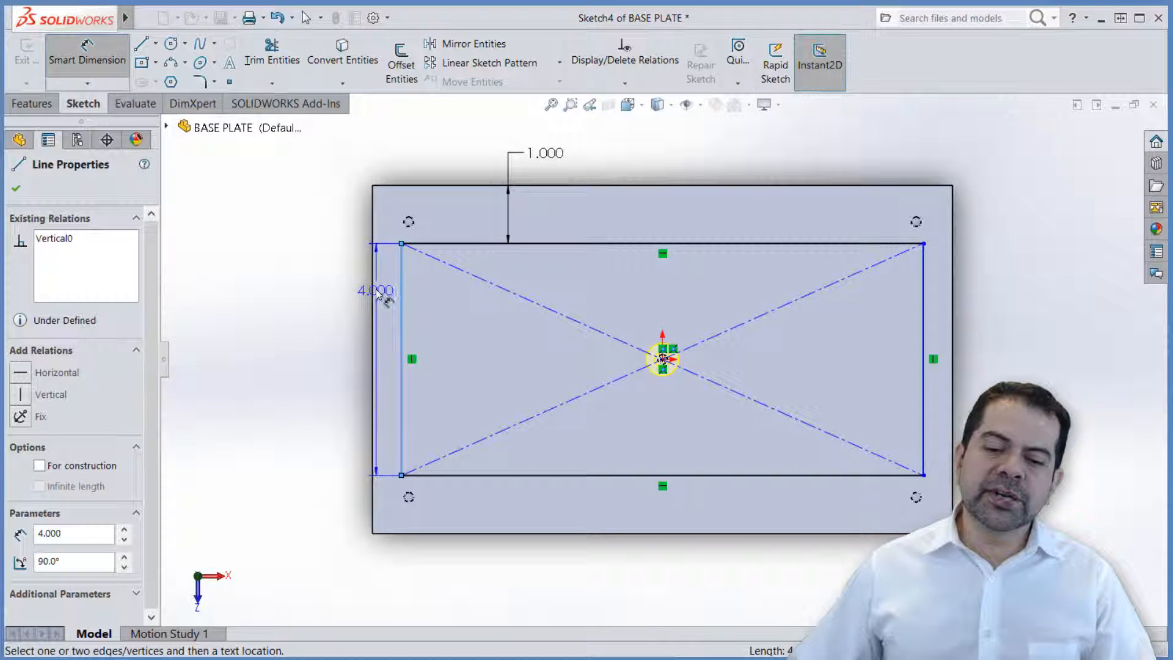
pyautogui.click(372, 292)
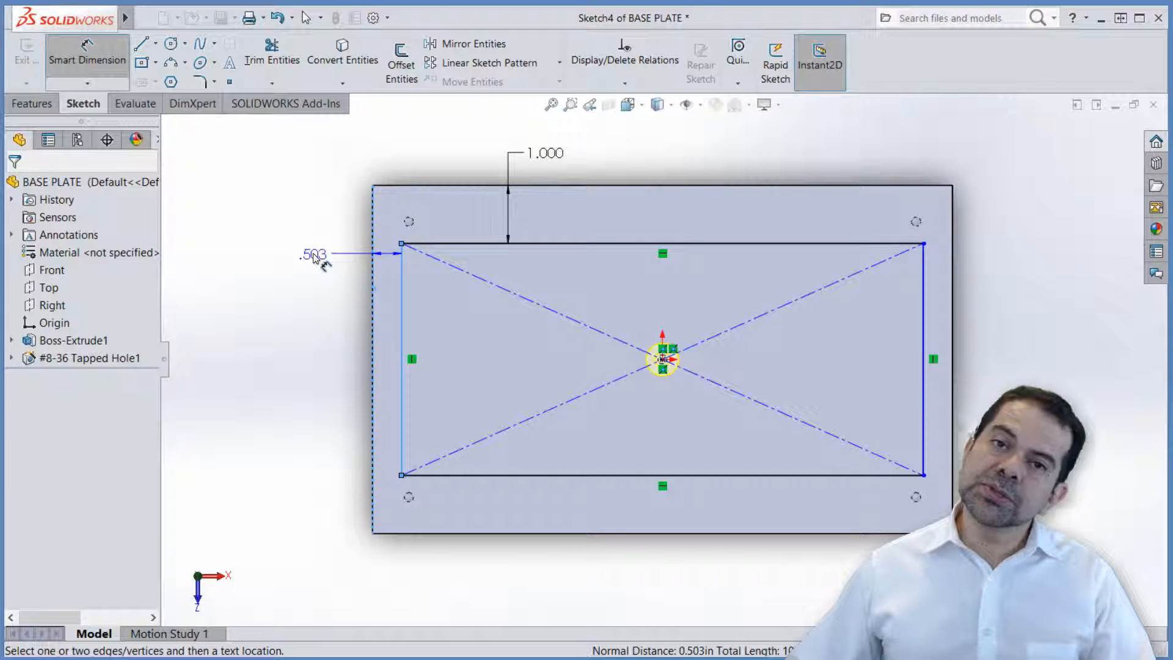
pyautogui.click(313, 257)
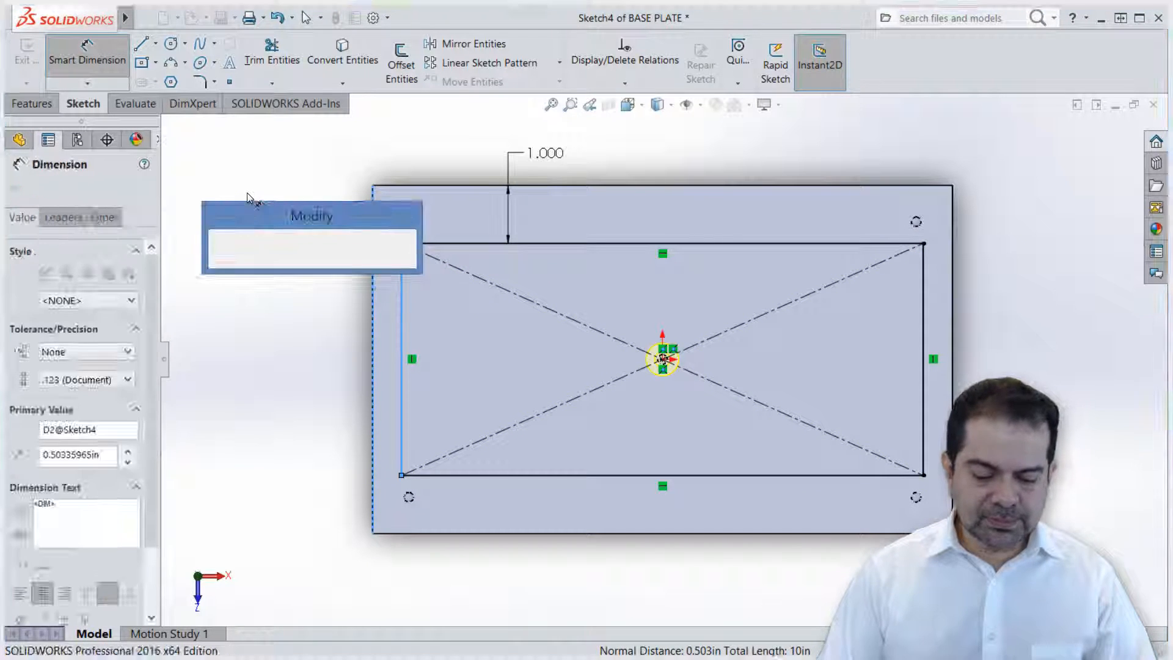
pyautogui.write('.5')
pyautogui.press('Return')
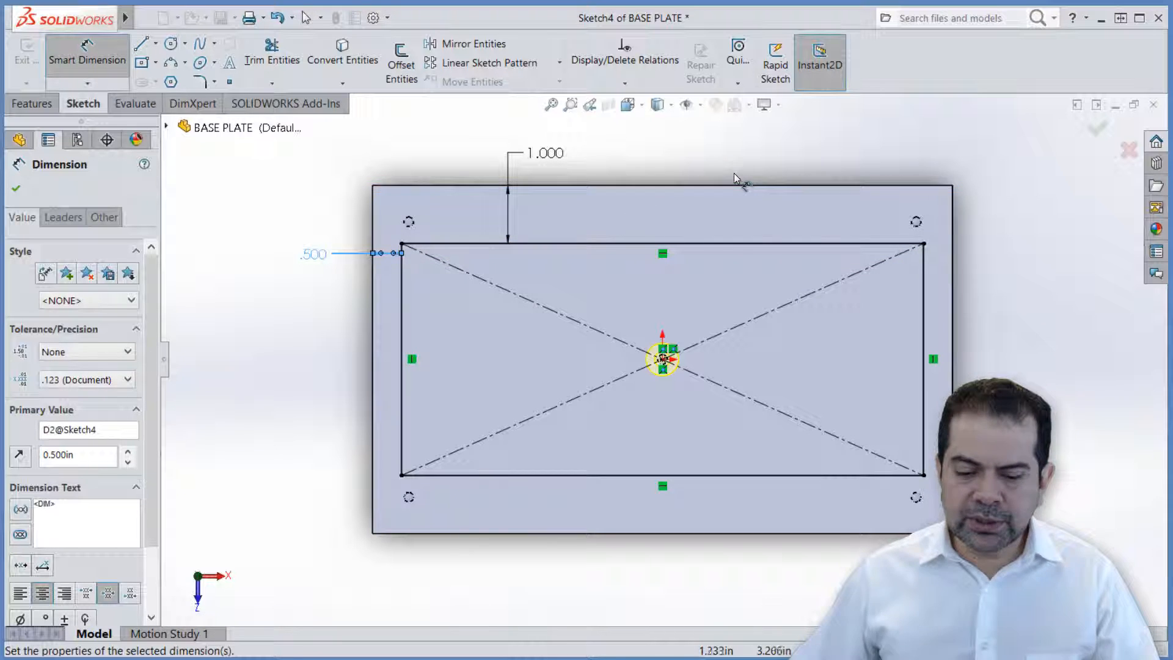
pyautogui.press('Escape')
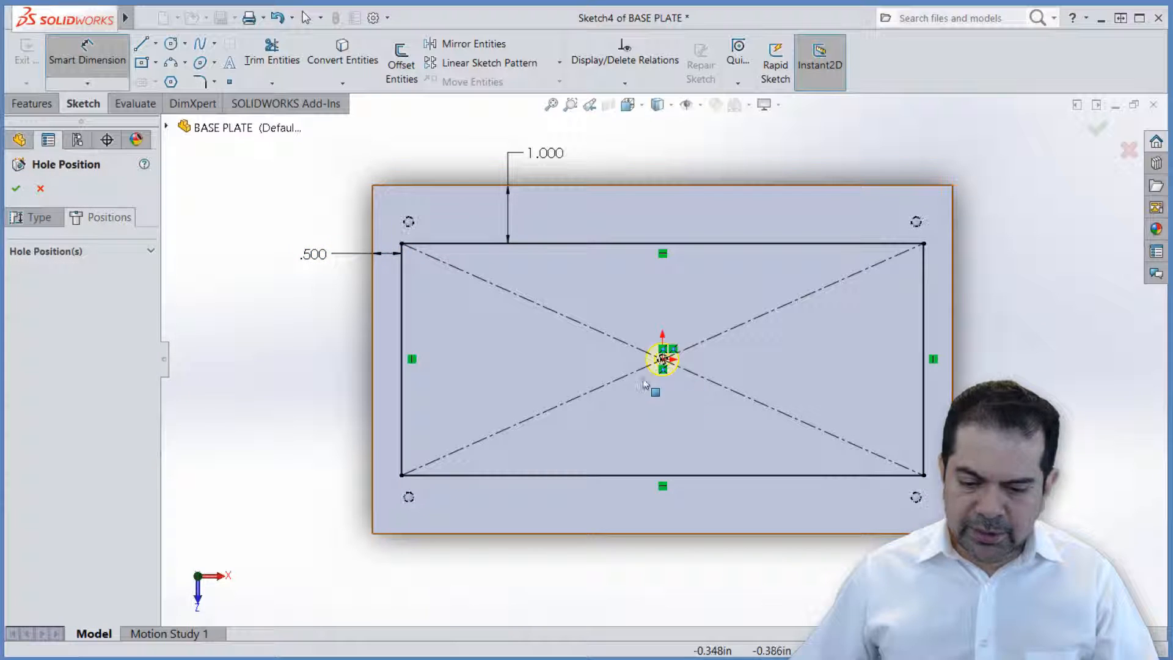
pyautogui.press('Escape')
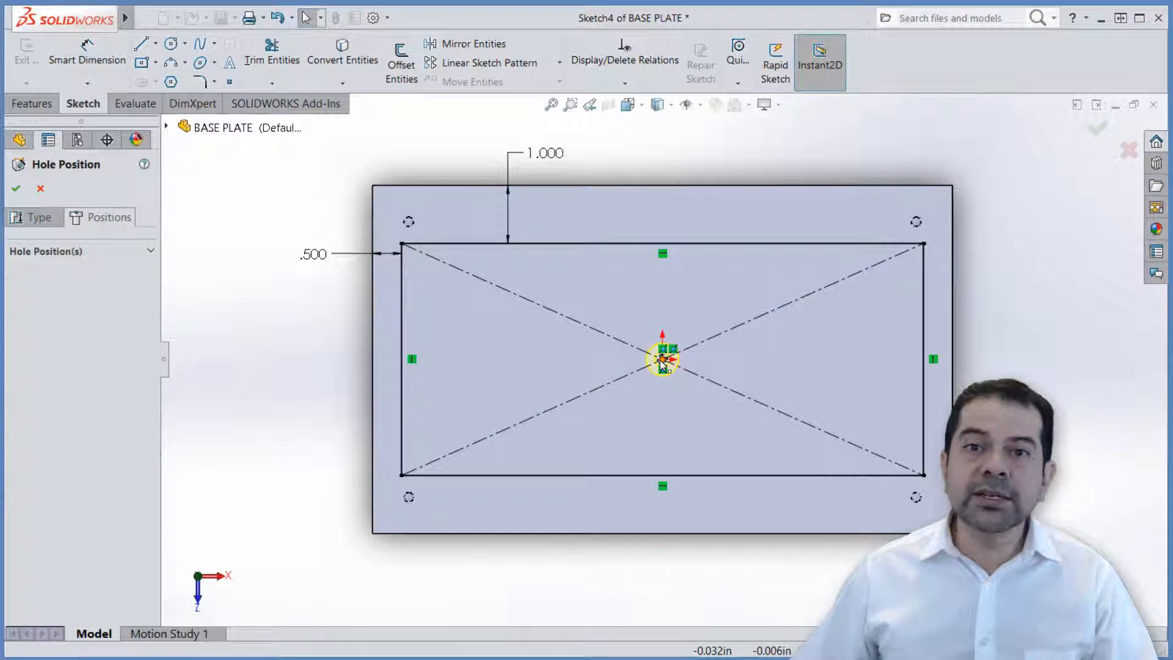
# - Delete the rectangle's center point at the origin and add a Midpoint relation between its diagonal and the origin
pyautogui.click(662, 359)
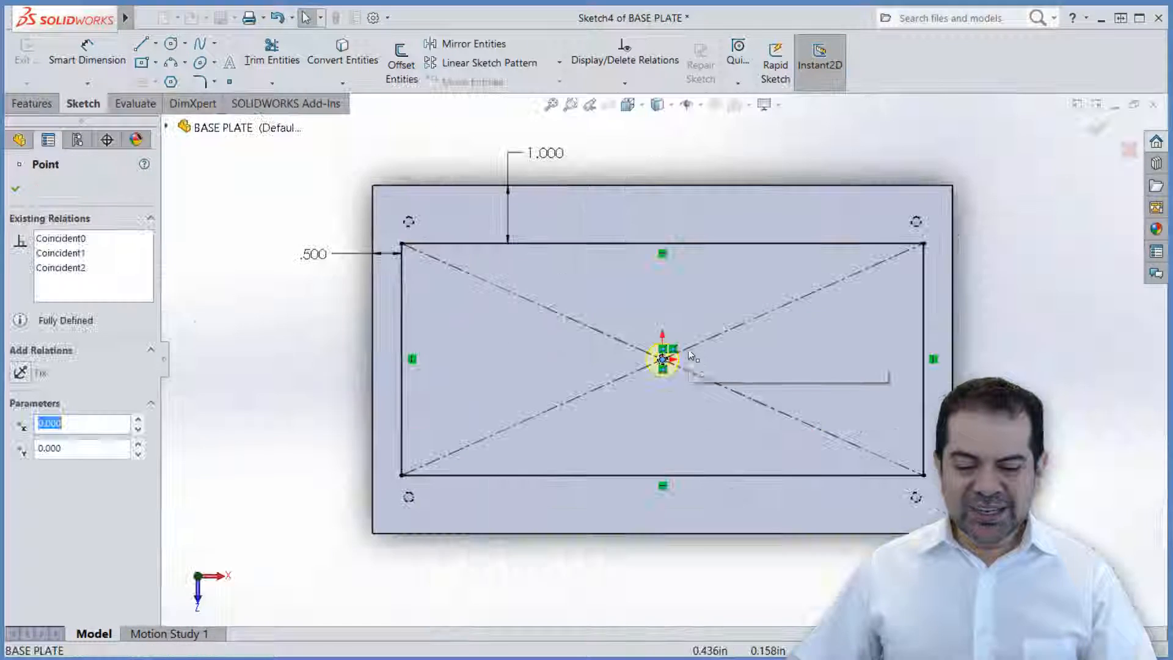
pyautogui.click(678, 396)
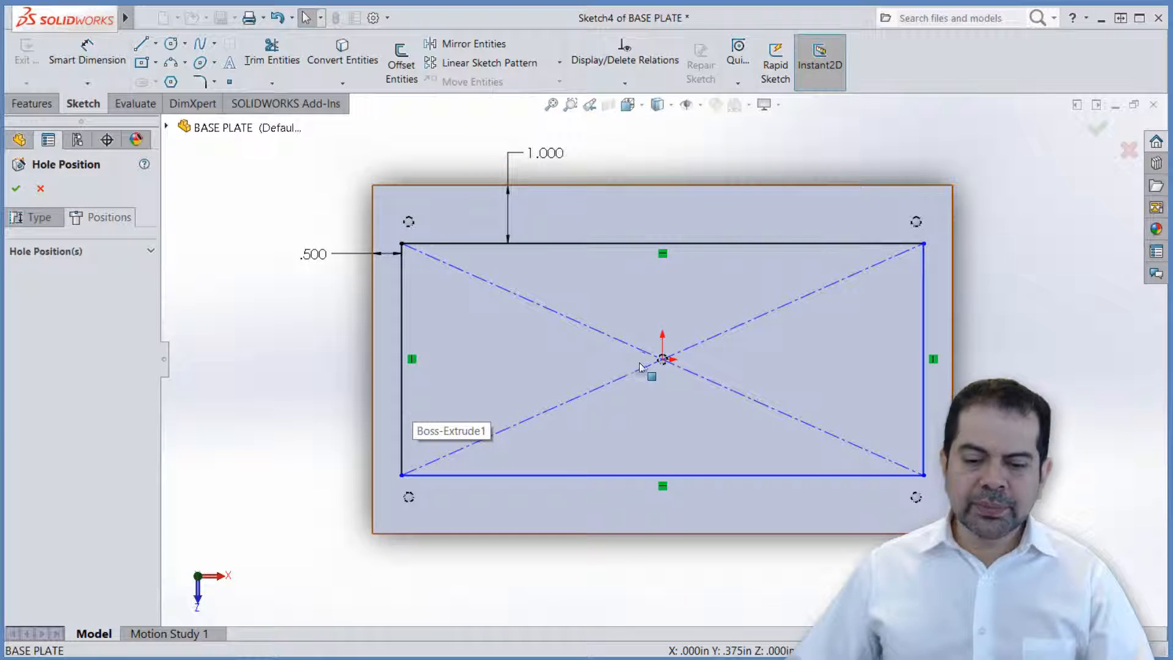
pyautogui.click(663, 359)
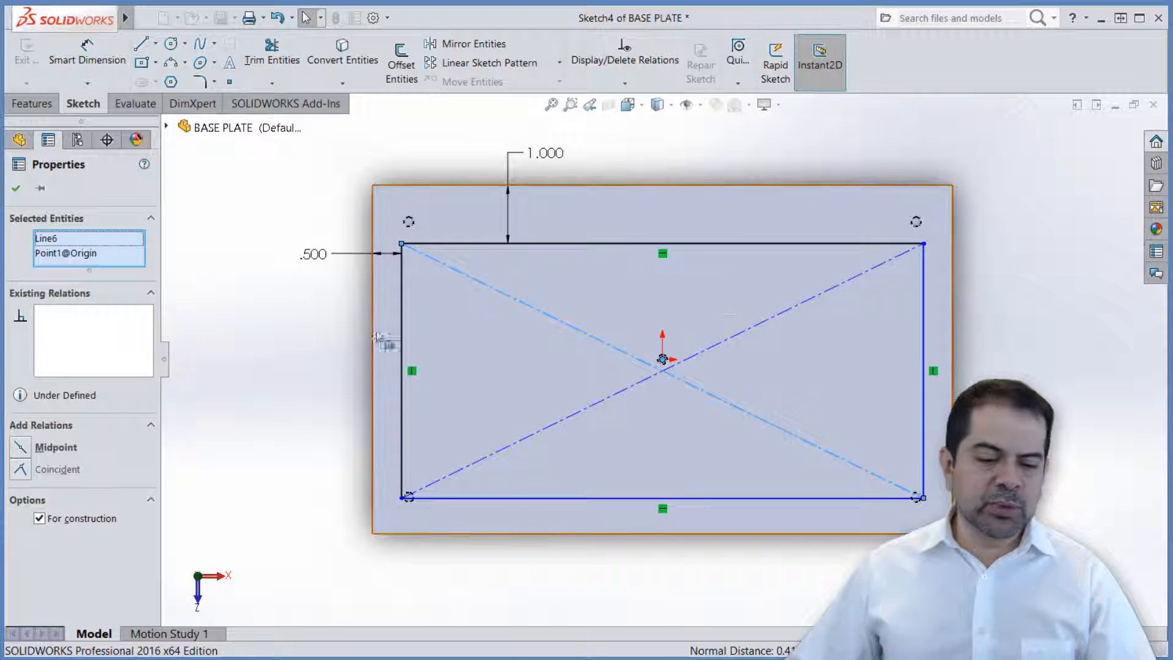
pyautogui.click(22, 448)
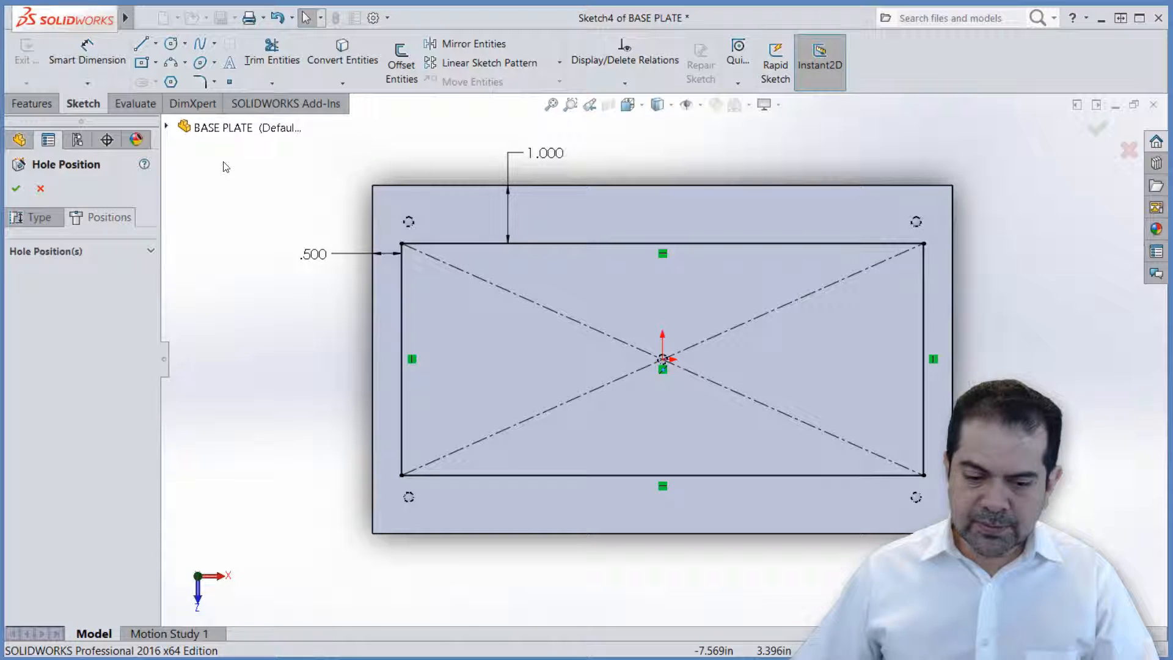
# - Place counterbore hole points at the rectangle's four corners and complete the hole feature
pyautogui.click(229, 81)
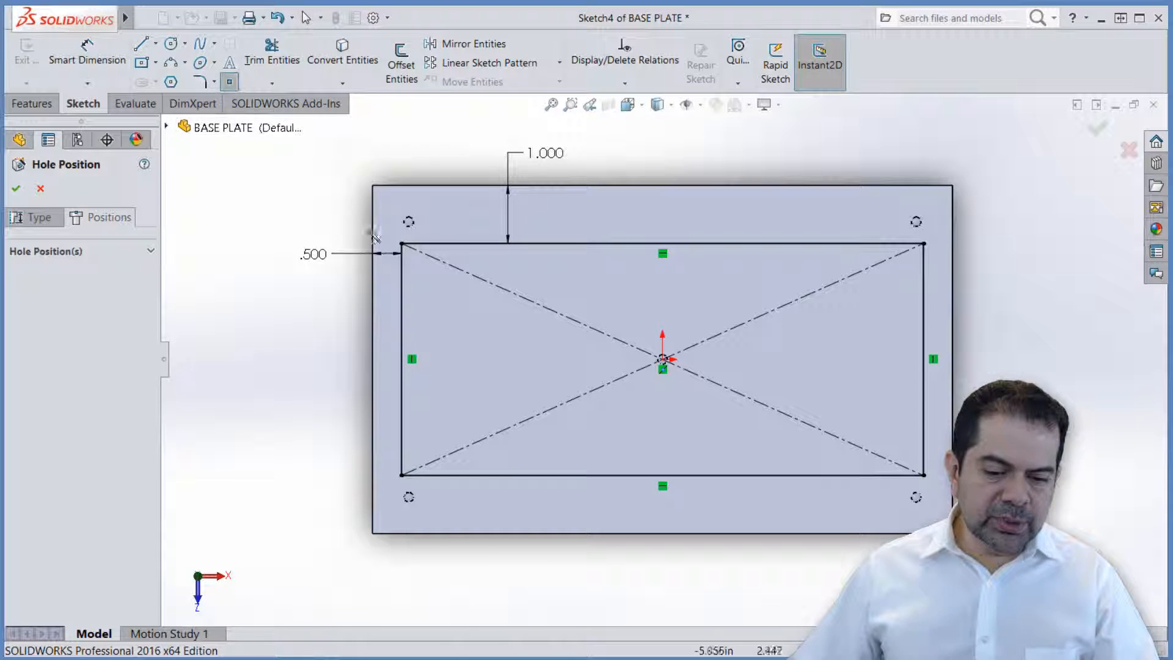
pyautogui.click(401, 243)
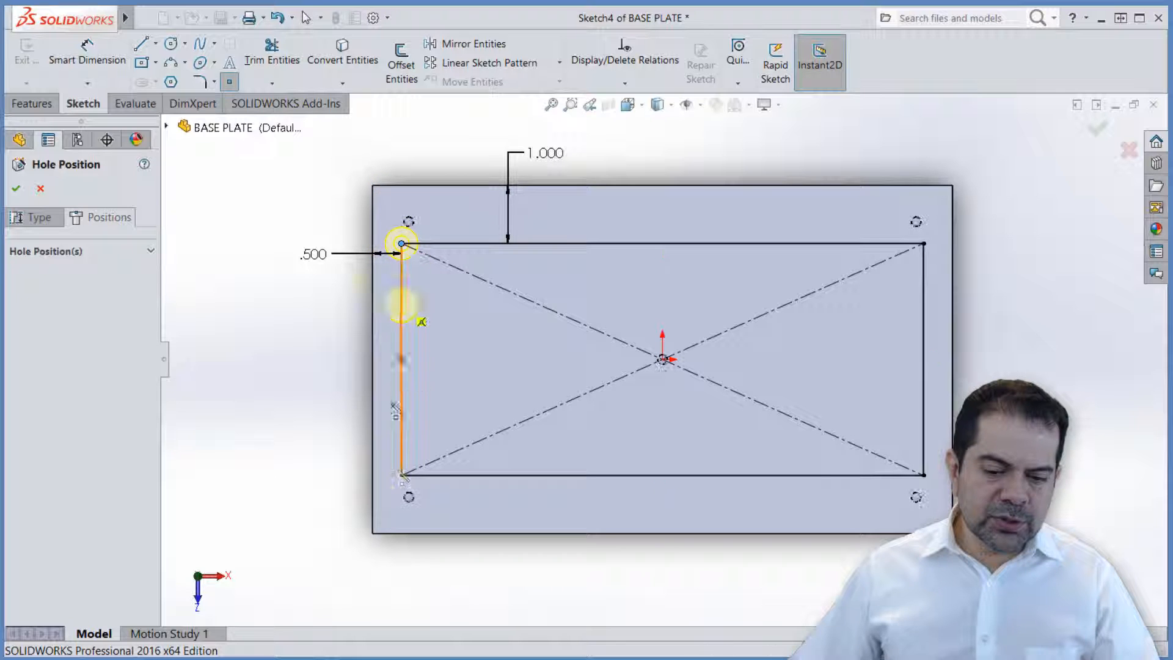
pyautogui.click(401, 475)
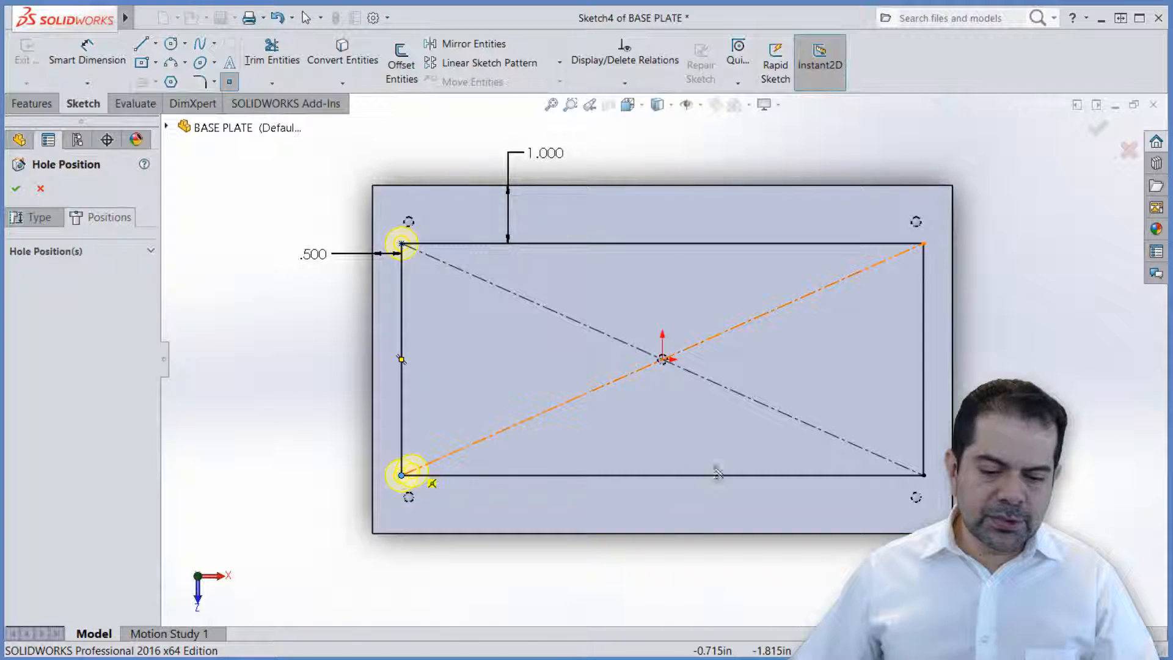
pyautogui.click(923, 475)
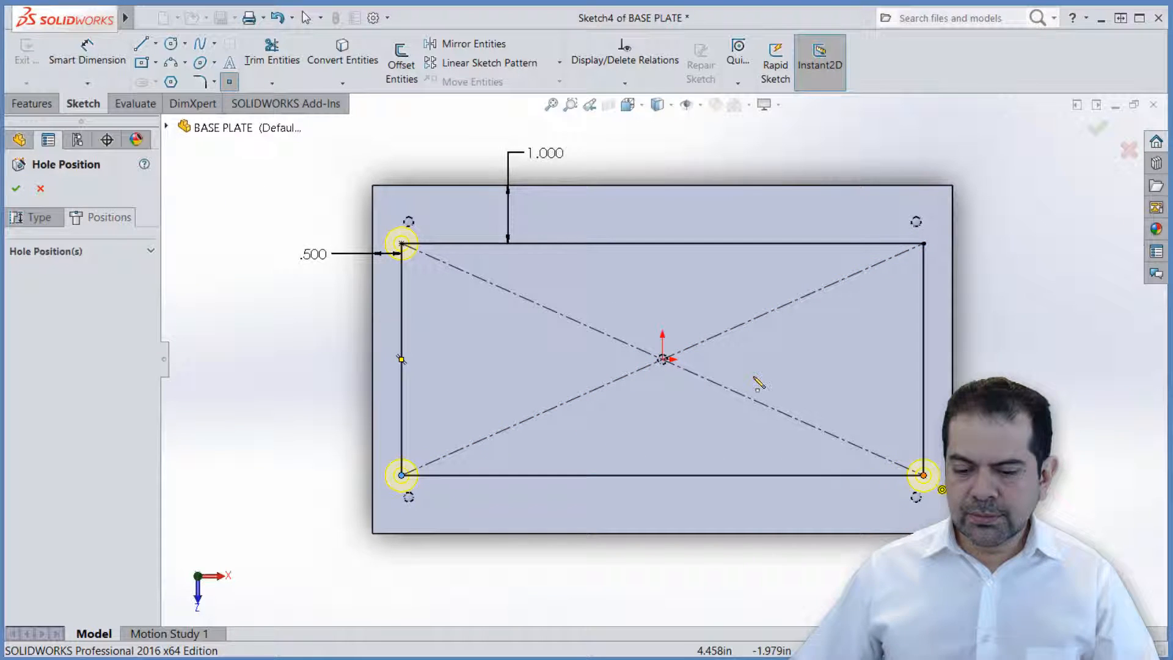
pyautogui.click(923, 244)
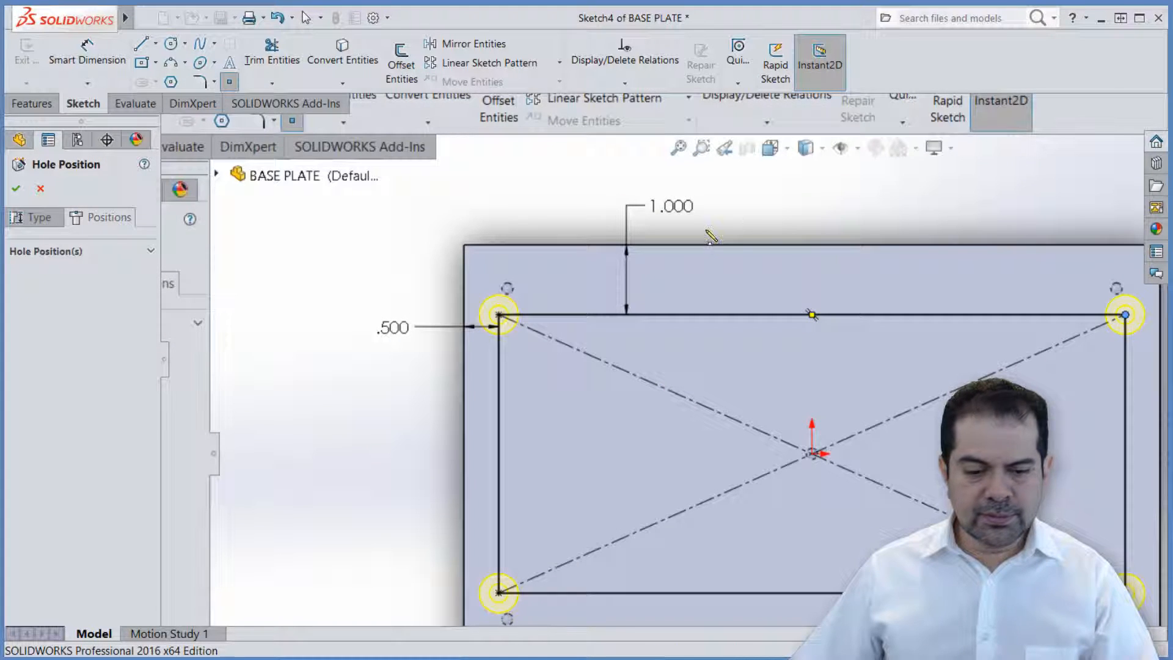
pyautogui.press('Return')
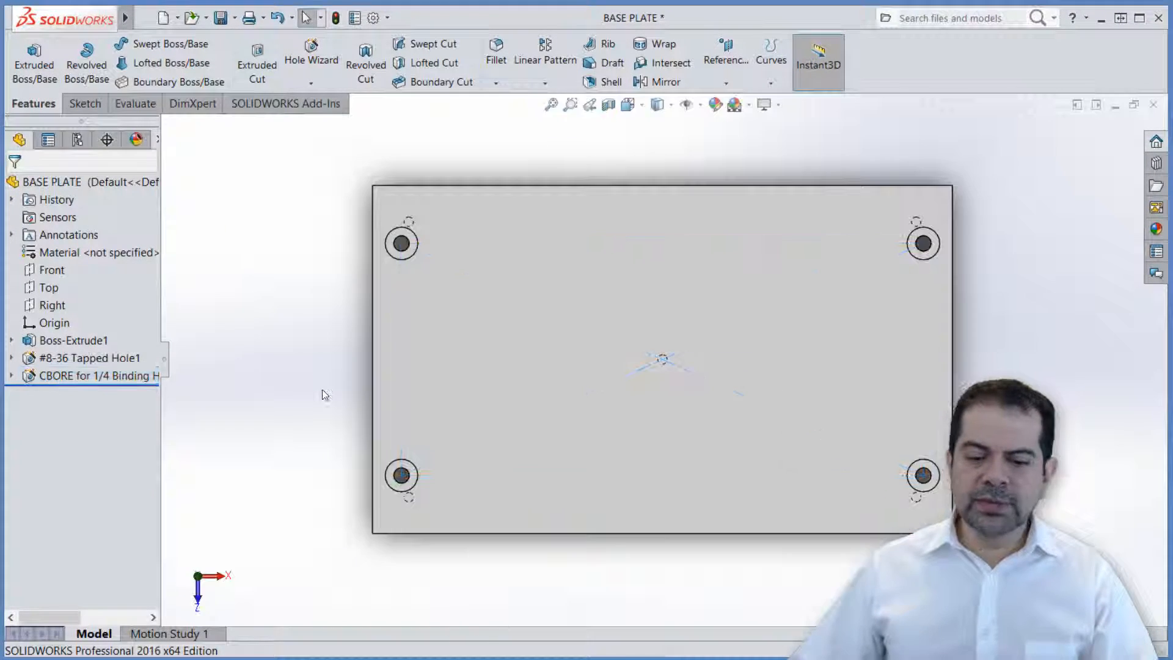
# - Inspect the plate's counterbored holes and outer edges from several angles and close up at one corner
pyautogui.moveTo(294, 493); pyautogui.dragTo(293, 342, button='middle')
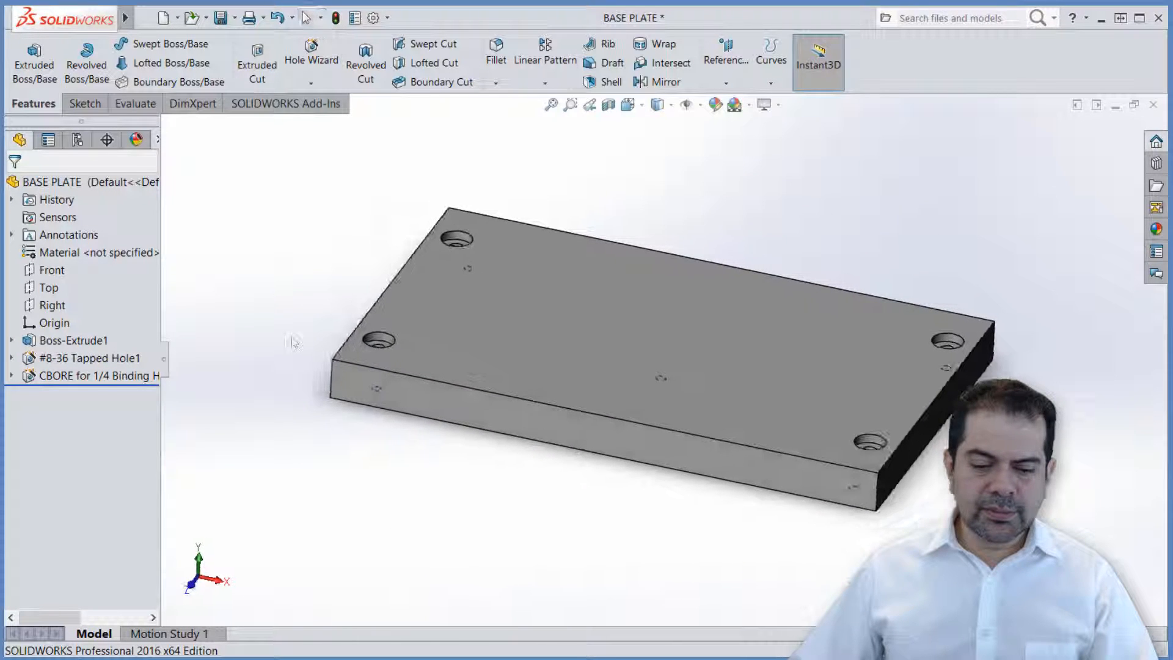
pyautogui.moveTo(286, 281); pyautogui.dragTo(274, 328, button='middle')
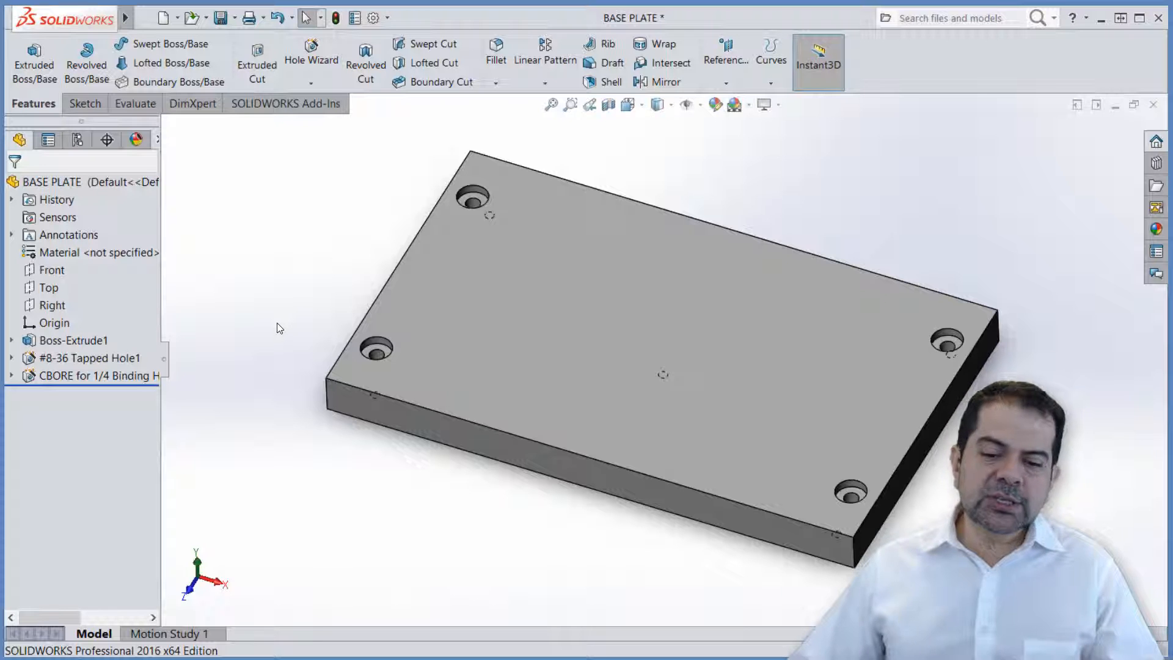
pyautogui.moveTo(371, 491); pyautogui.dragTo(272, 327, button='middle')
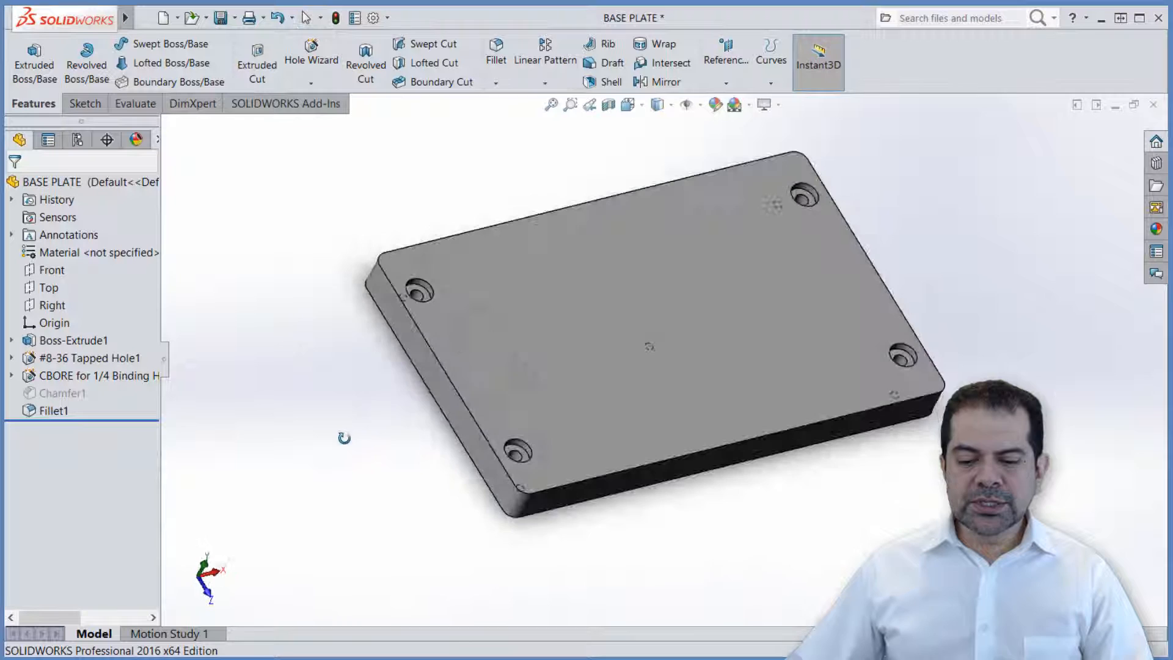
pyautogui.click(570, 104)
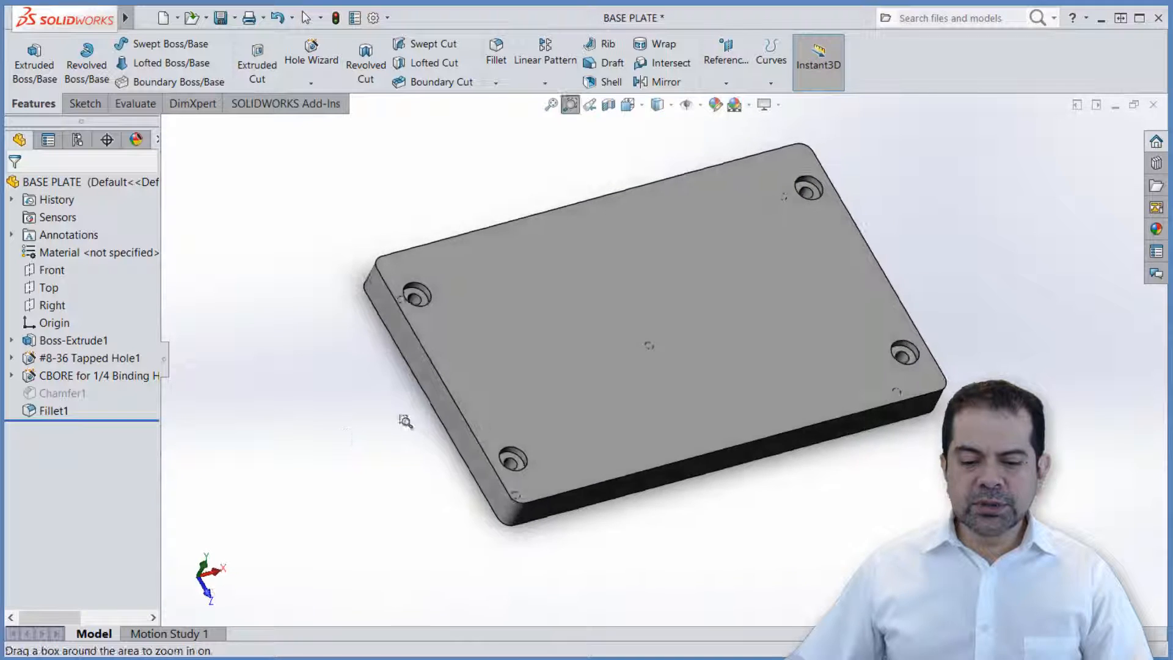
pyautogui.moveTo(404, 420); pyautogui.dragTo(780, 575)
pyautogui.press('Escape')
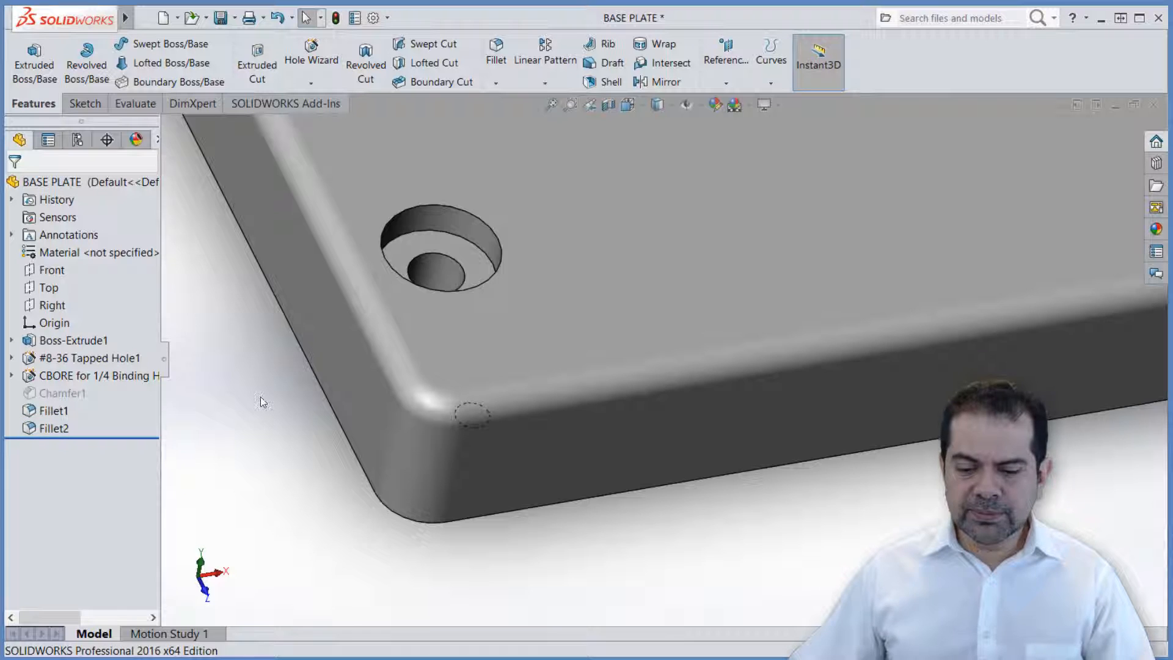
pyautogui.press('f')
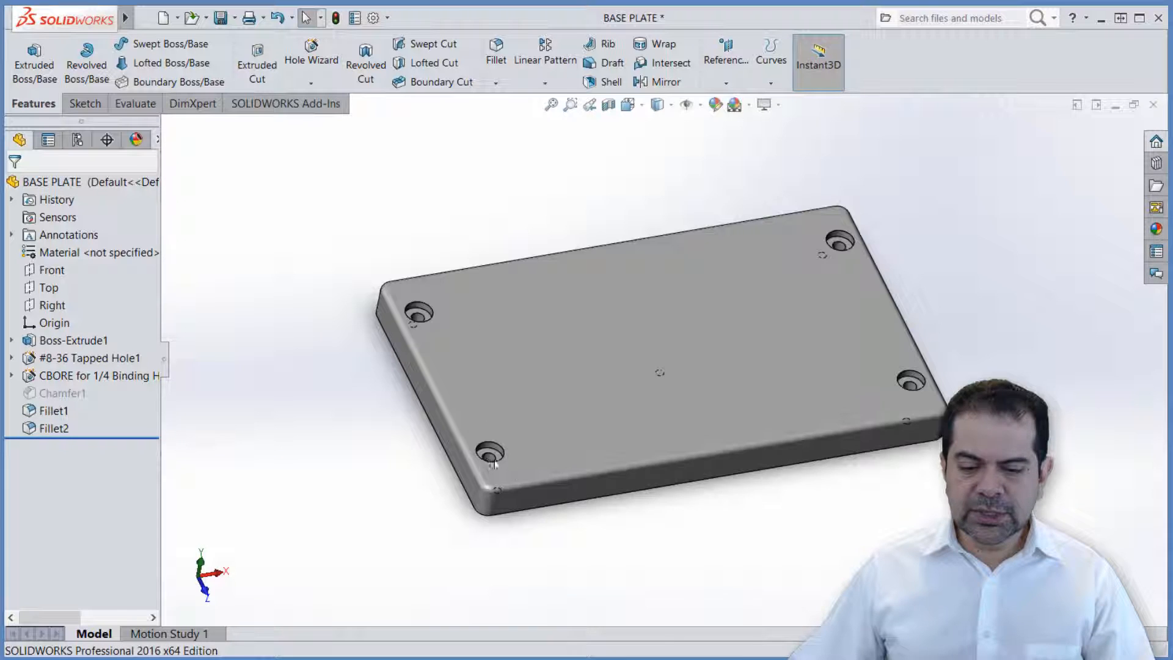
pyautogui.moveTo(753, 530)
pyautogui.mouseDown(button='middle')
pyautogui.moveTo(678, 466)
pyautogui.moveTo(709, 536)
pyautogui.moveTo(760, 527)
pyautogui.moveTo(765, 543)
pyautogui.mouseUp(button='middle')
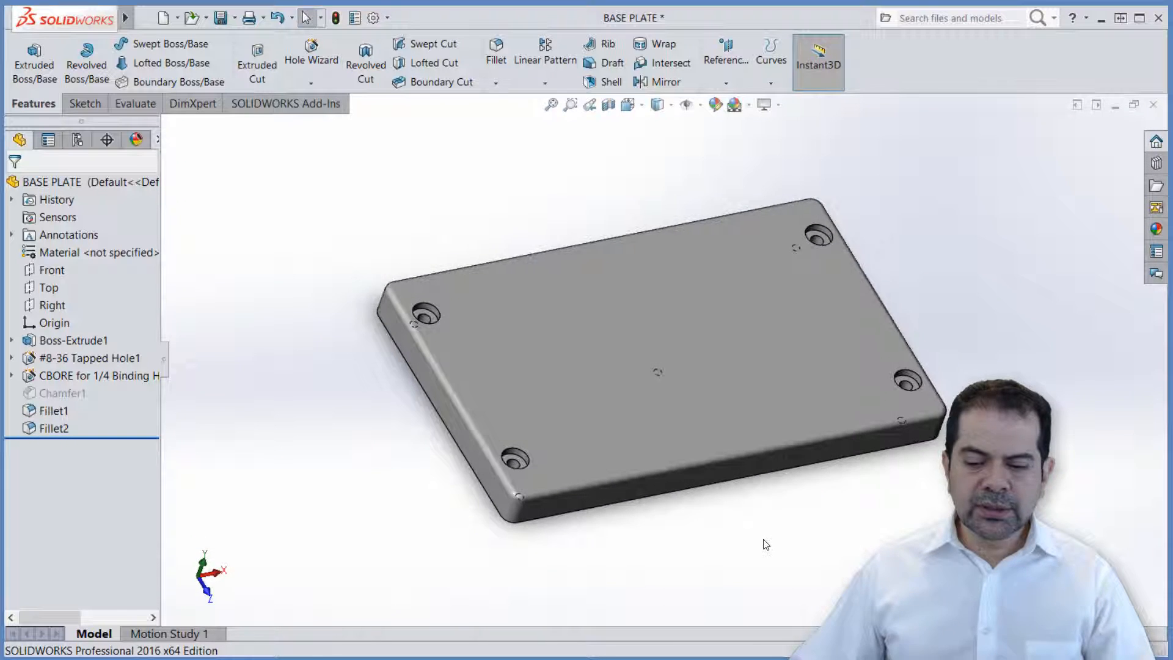
# - Save the base plate part and switch to the presentation on base plate design
pyautogui.hotkey('ctrl', 's')
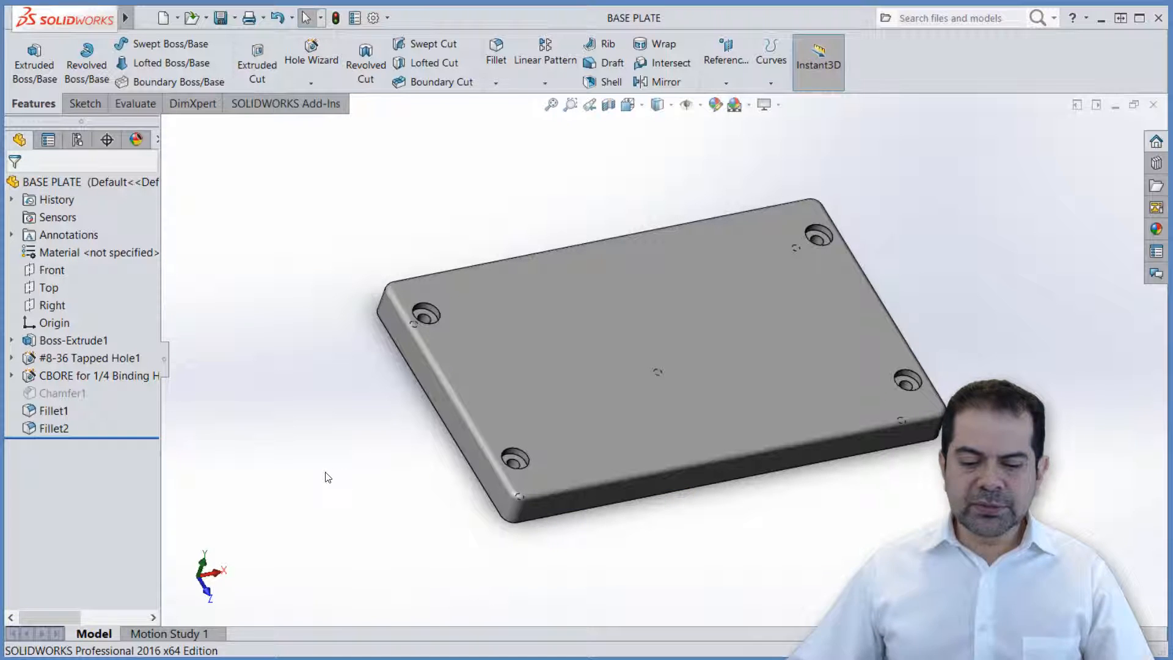
pyautogui.hotkey('alt', 'Tab')
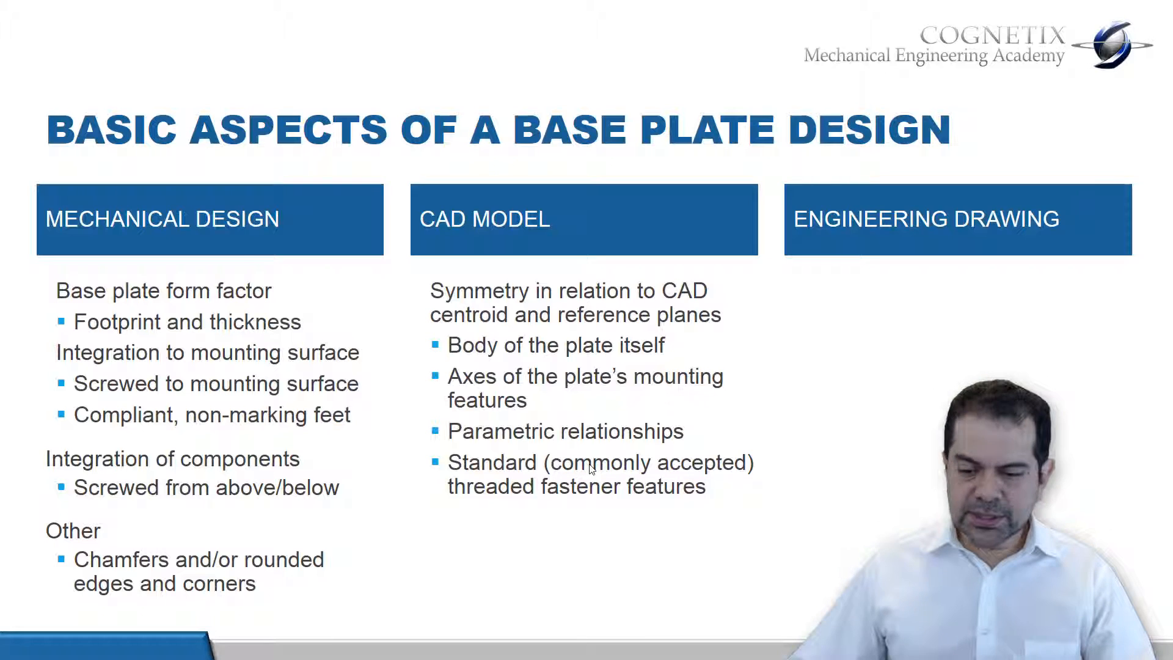
pyautogui.press('Right')
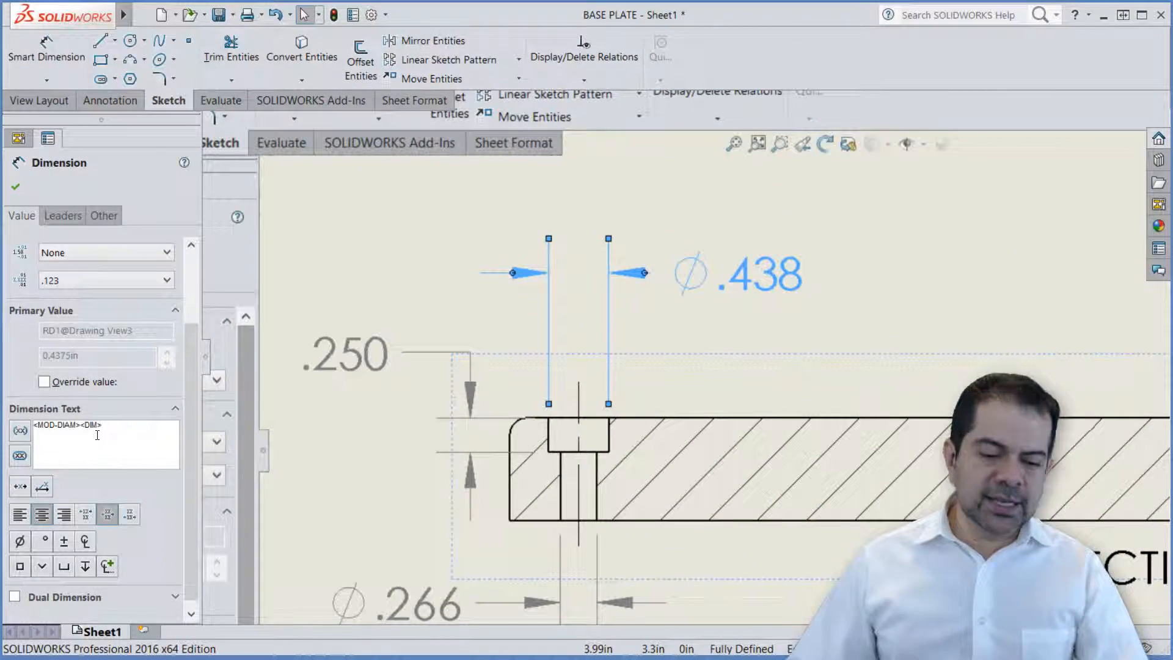
# - Append a depth symbol and .250 to the section view's counterbore diameter dimension, and delete the separate depth dimension
pyautogui.click(85, 566)
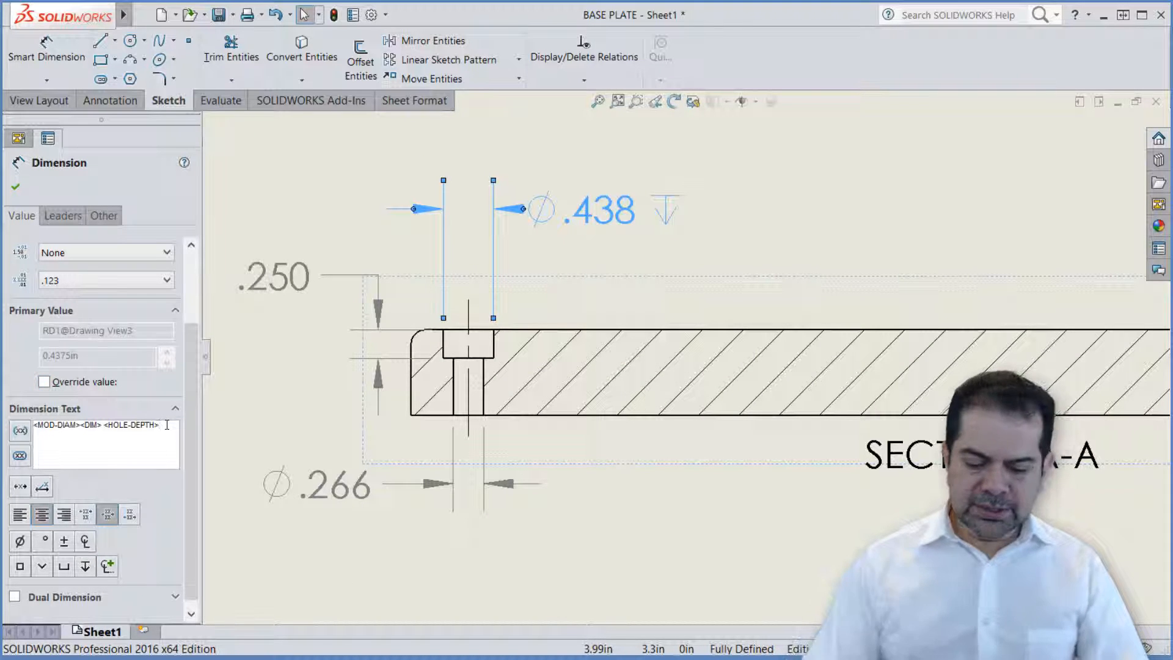
pyautogui.write('.250')
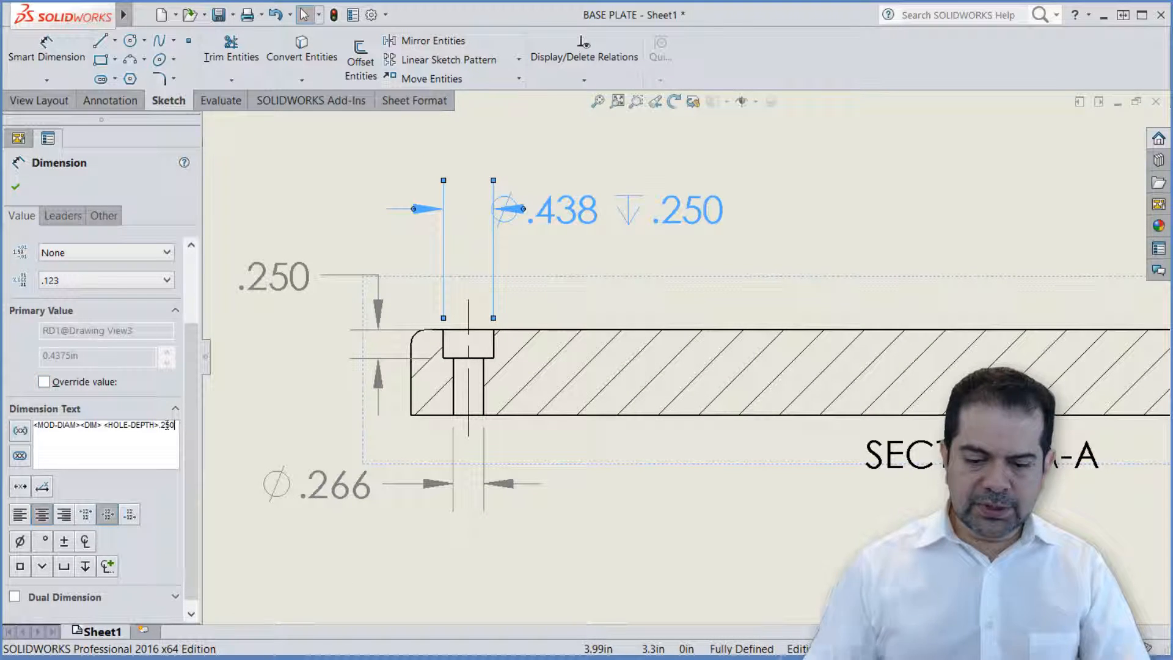
pyautogui.moveTo(649, 214); pyautogui.dragTo(768, 211)
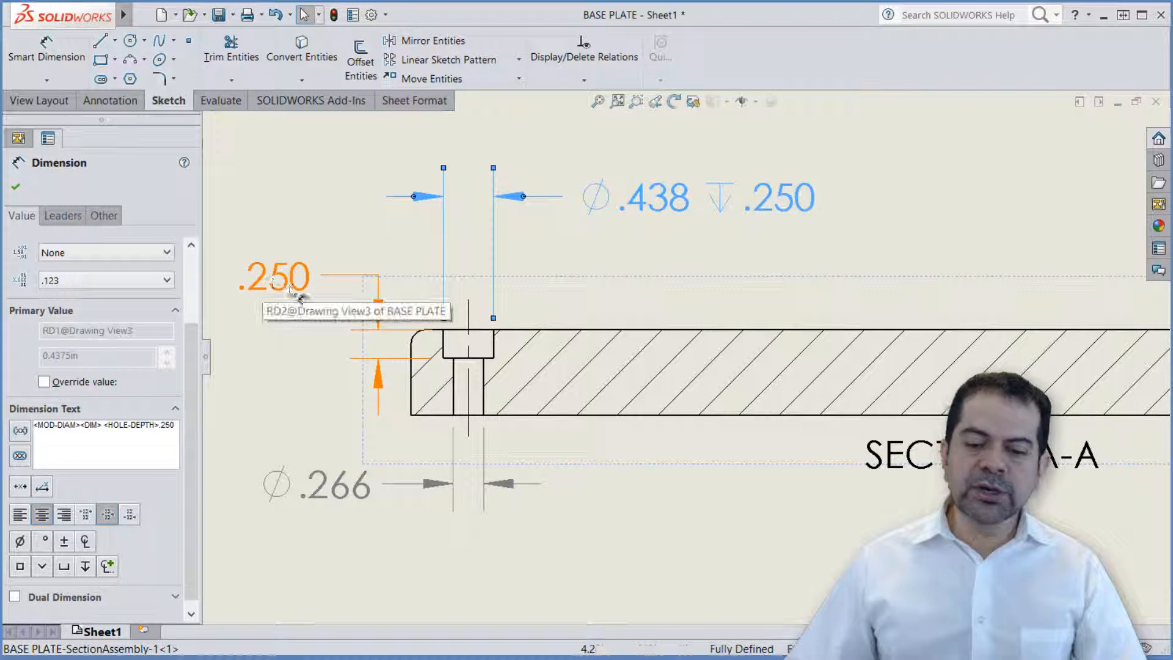
pyautogui.click(260, 277)
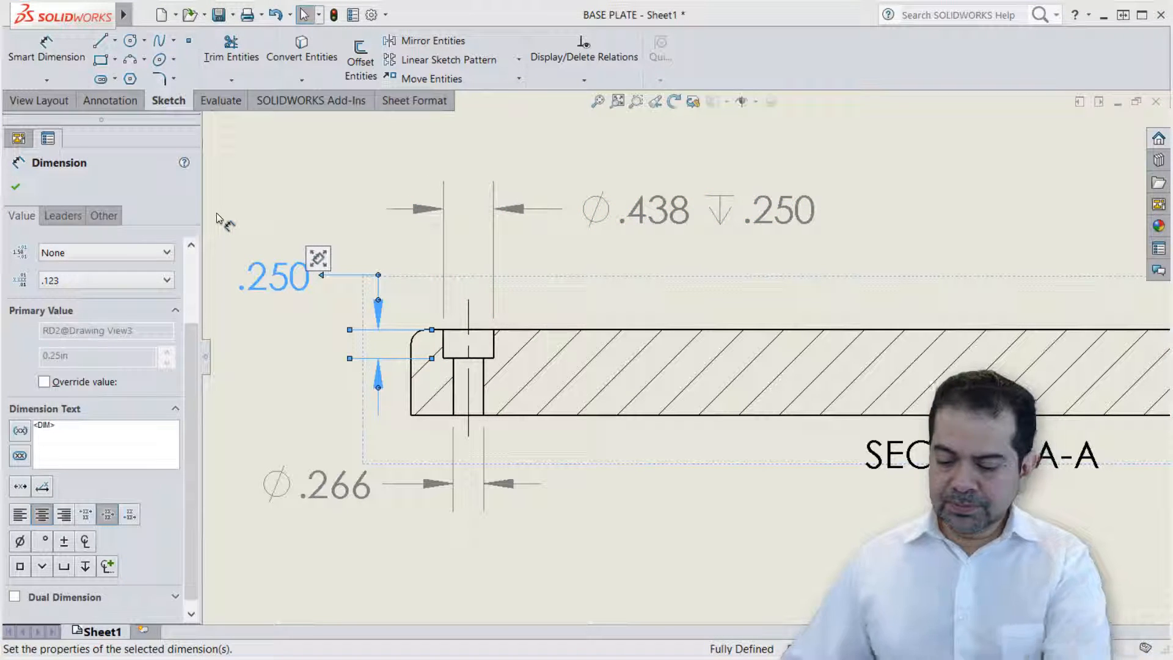
pyautogui.press('Escape')
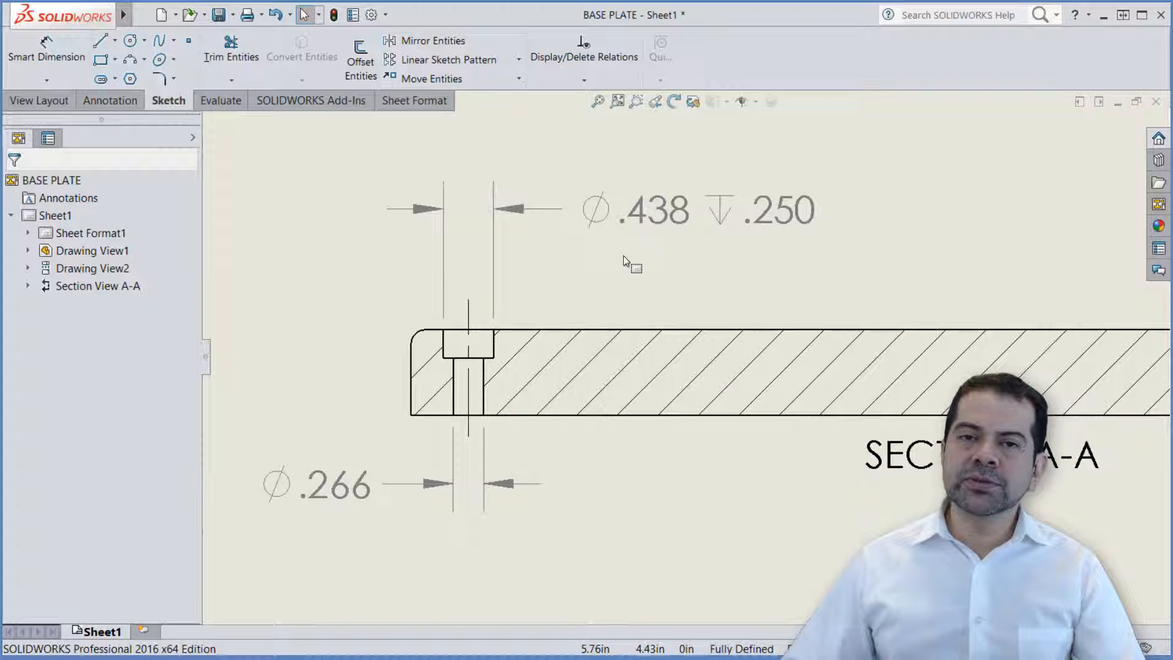
# - Add a second line reading ⌀.266 THRU to the section view's counterbore diameter dimension and left-justify its text
pyautogui.moveTo(711, 214); pyautogui.dragTo(577, 148)
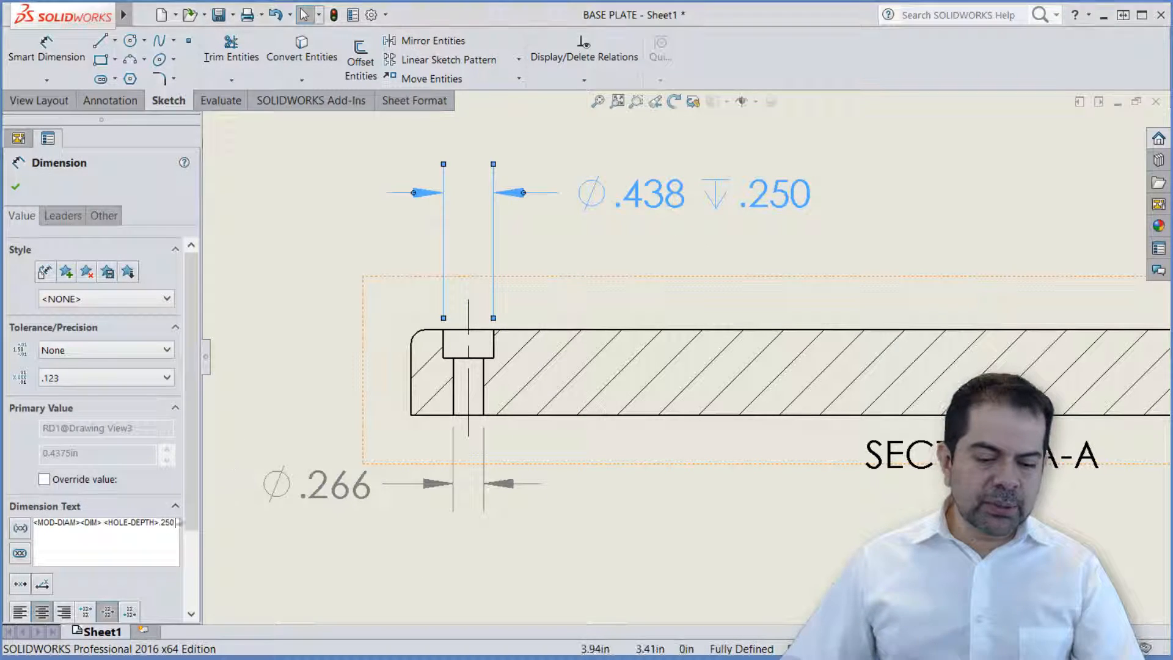
pyautogui.press('Return')
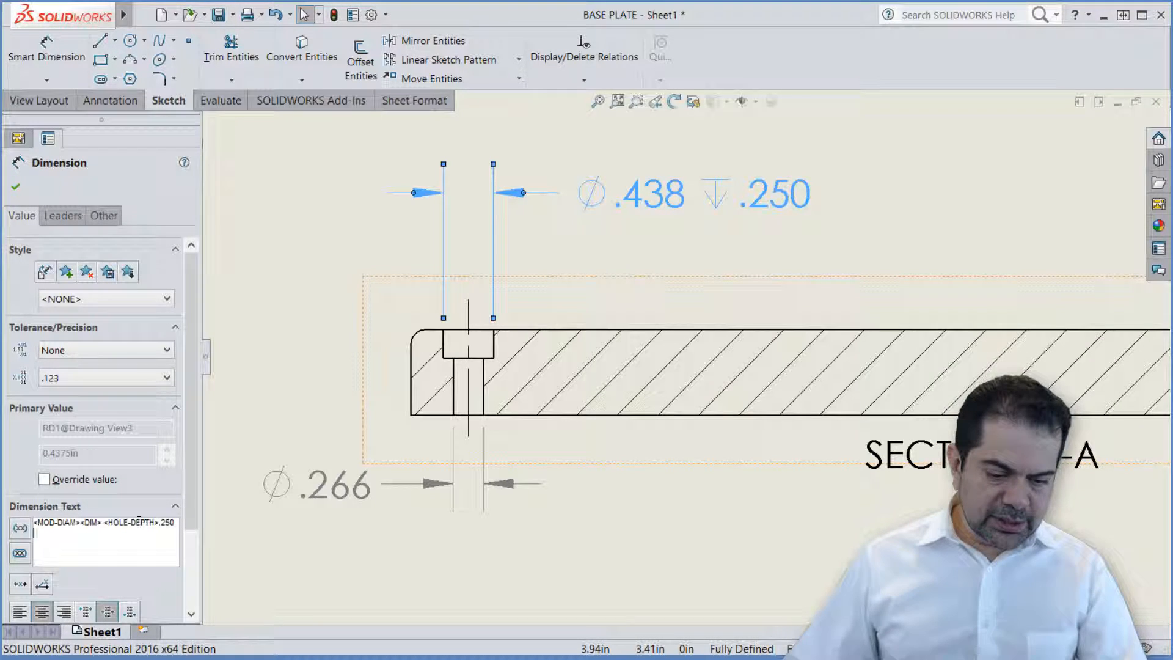
pyautogui.scroll(-3, 98, 532)
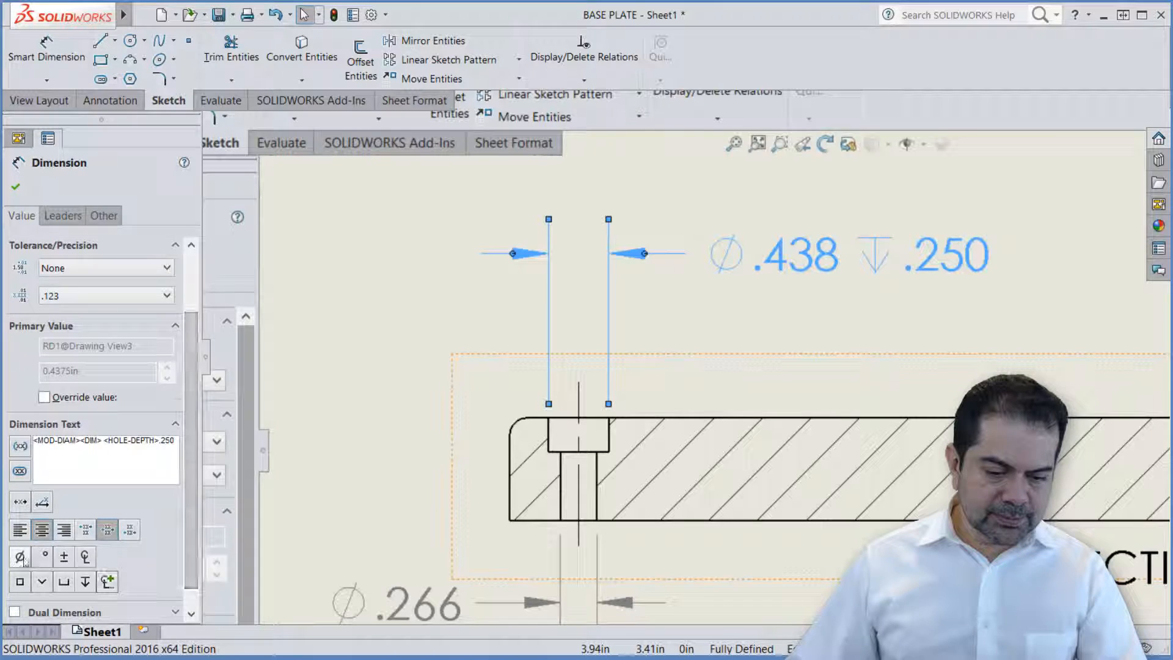
pyautogui.click(19, 557)
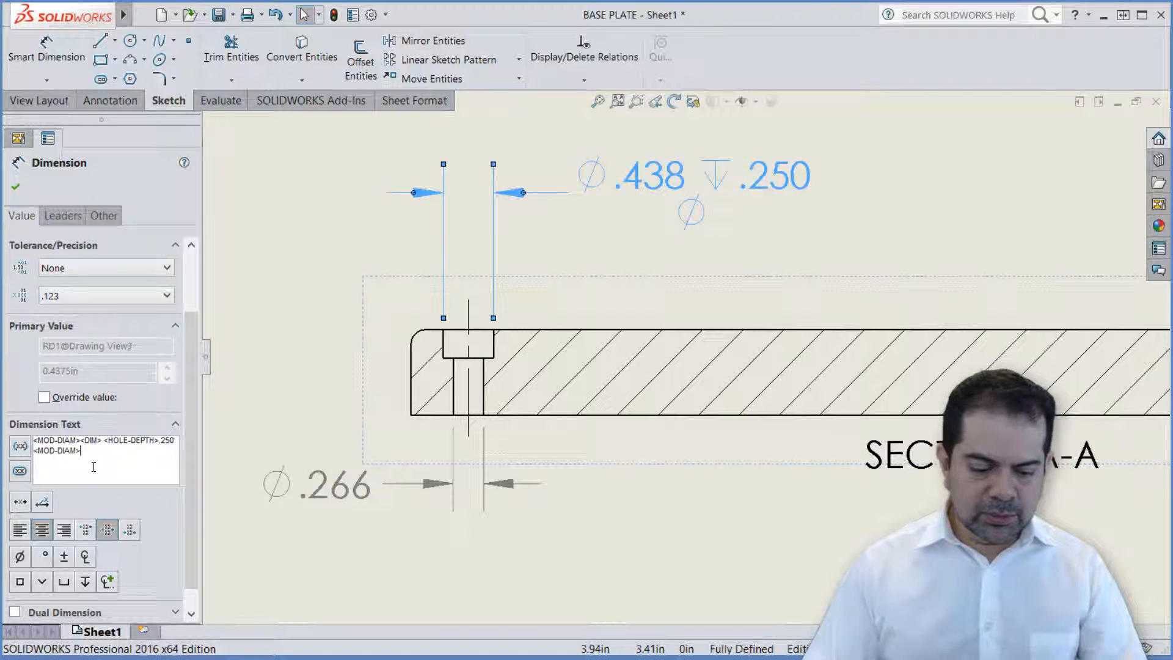
pyautogui.write('.266 THRU')
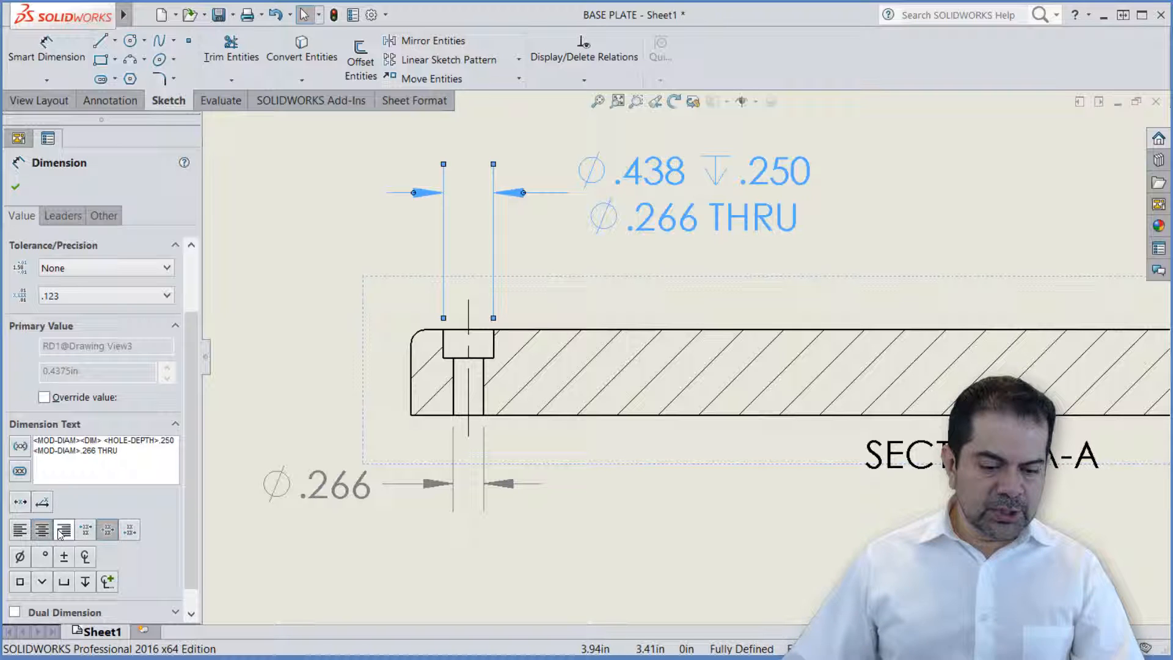
pyautogui.click(26, 535)
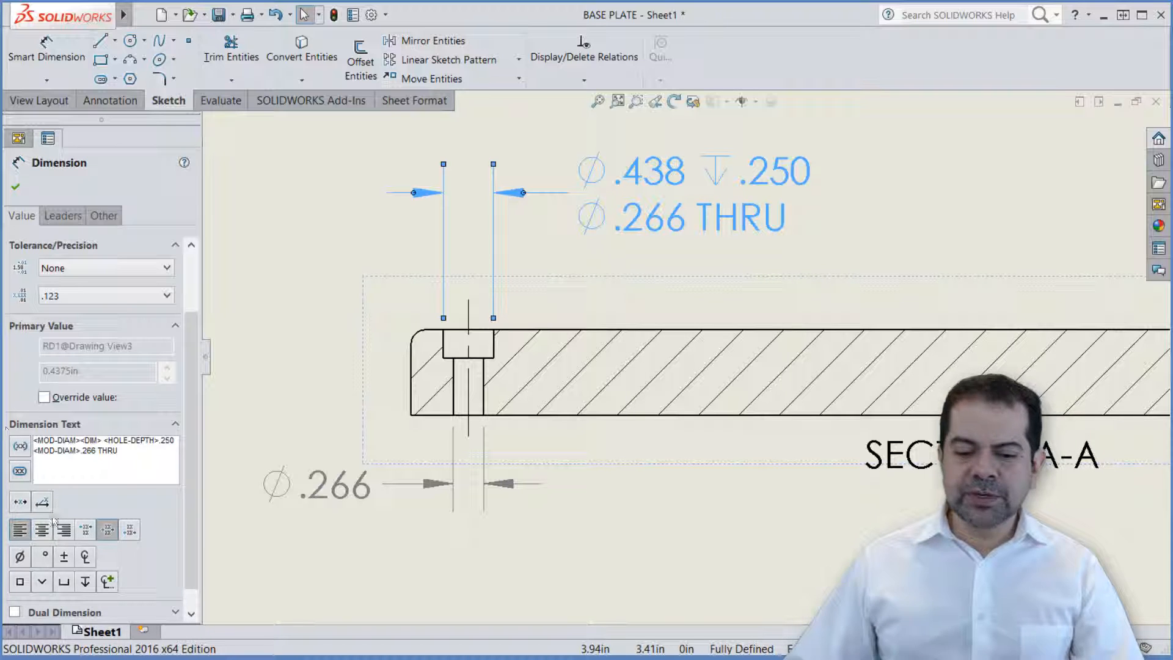
# - Delete the separate .266 diameter dimension below the section view and move the combined hole callout slightly up
pyautogui.click(302, 571)
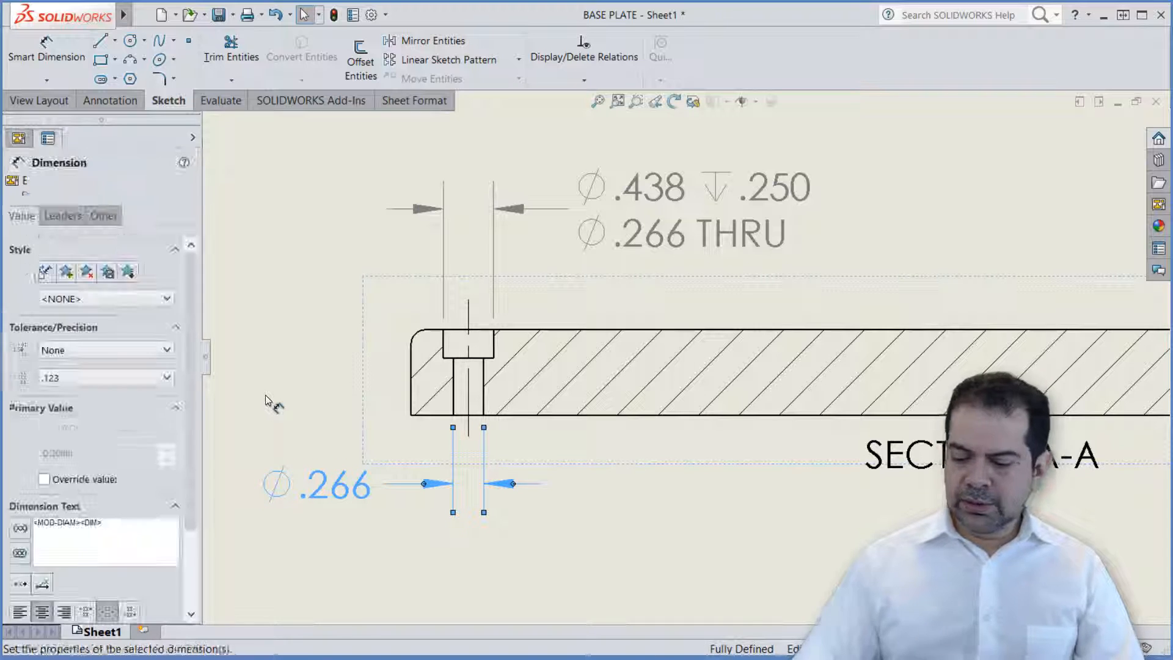
pyautogui.click(269, 401)
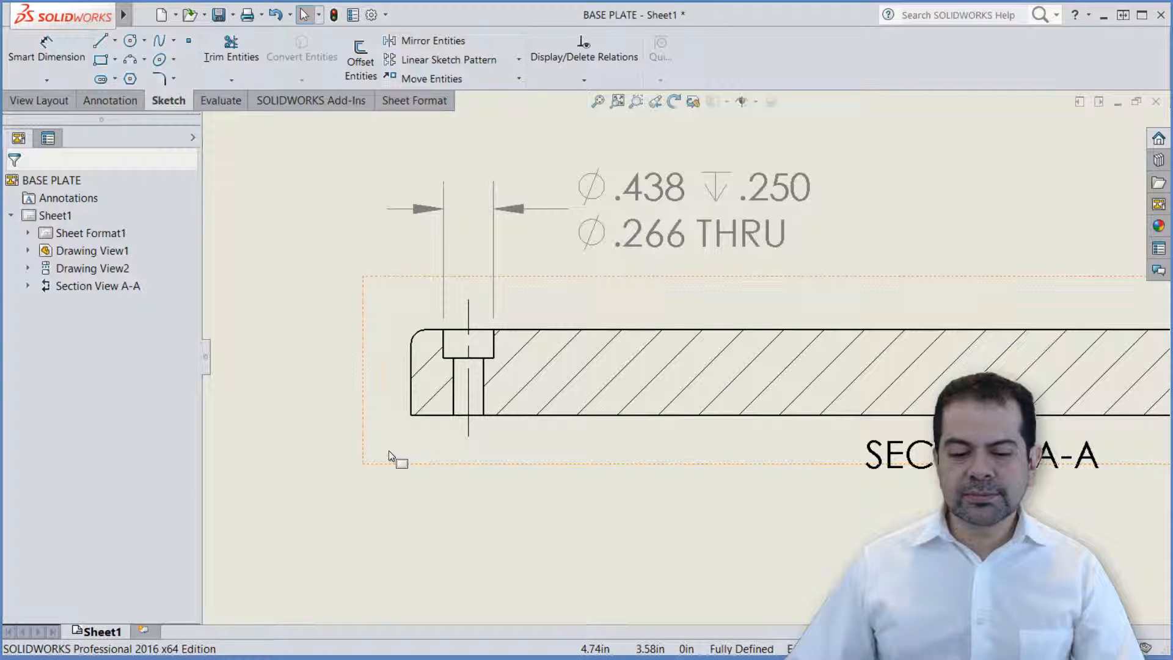
pyautogui.moveTo(646, 243); pyautogui.dragTo(642, 220)
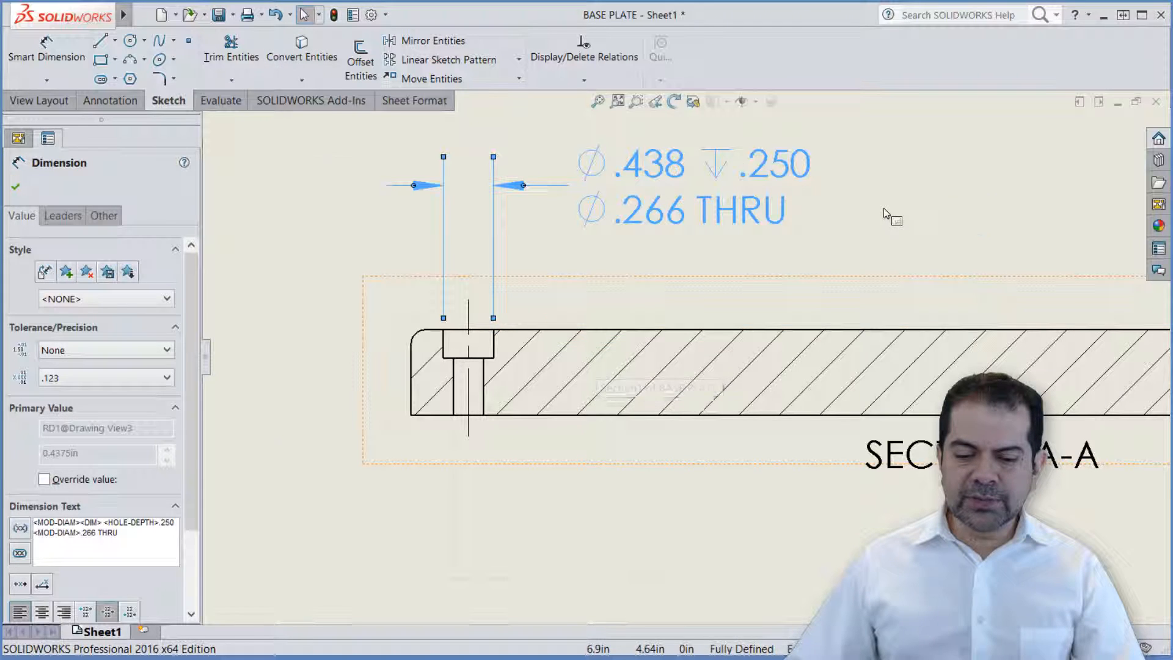
# - Add a third line reading 4 PLCS to the section view's counterbore callout
pyautogui.click(855, 225)
pyautogui.press('f')
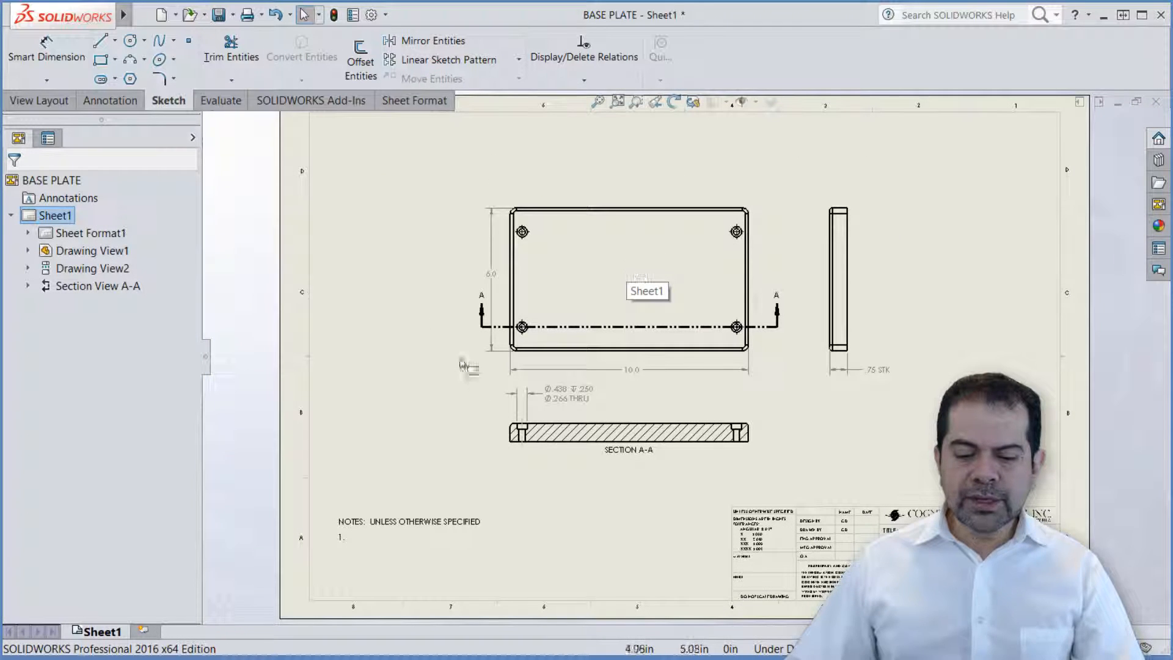
pyautogui.moveTo(435, 217)
pyautogui.mouseDown()
pyautogui.moveTo(647, 350)
pyautogui.moveTo(865, 515)
pyautogui.mouseUp()
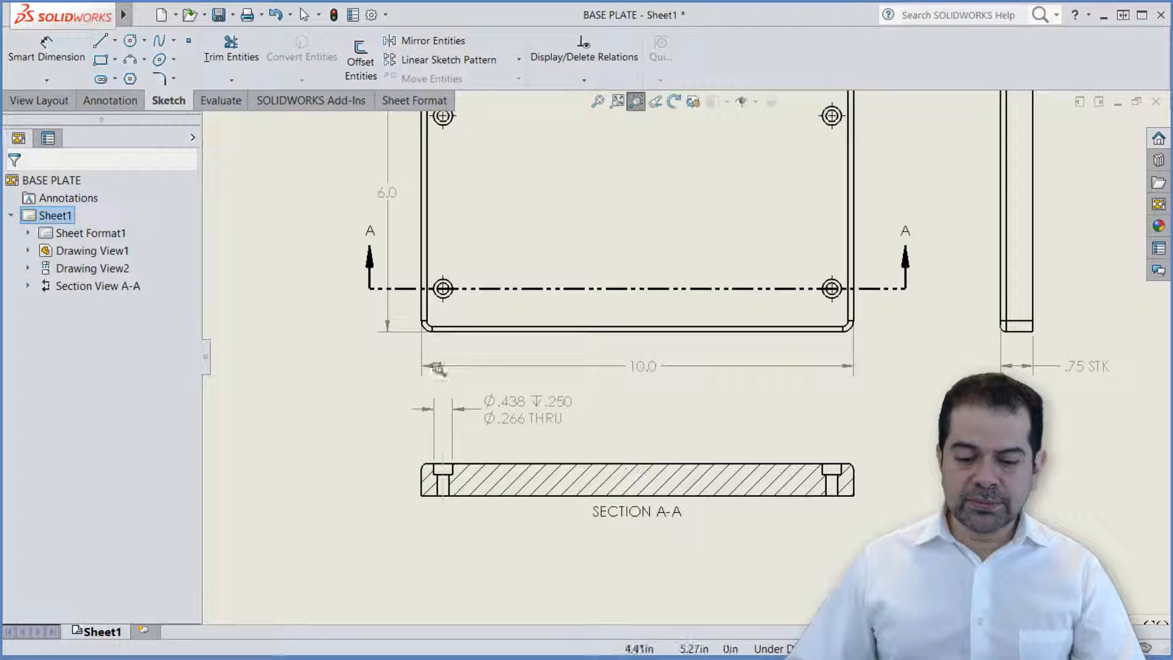
pyautogui.click(521, 413)
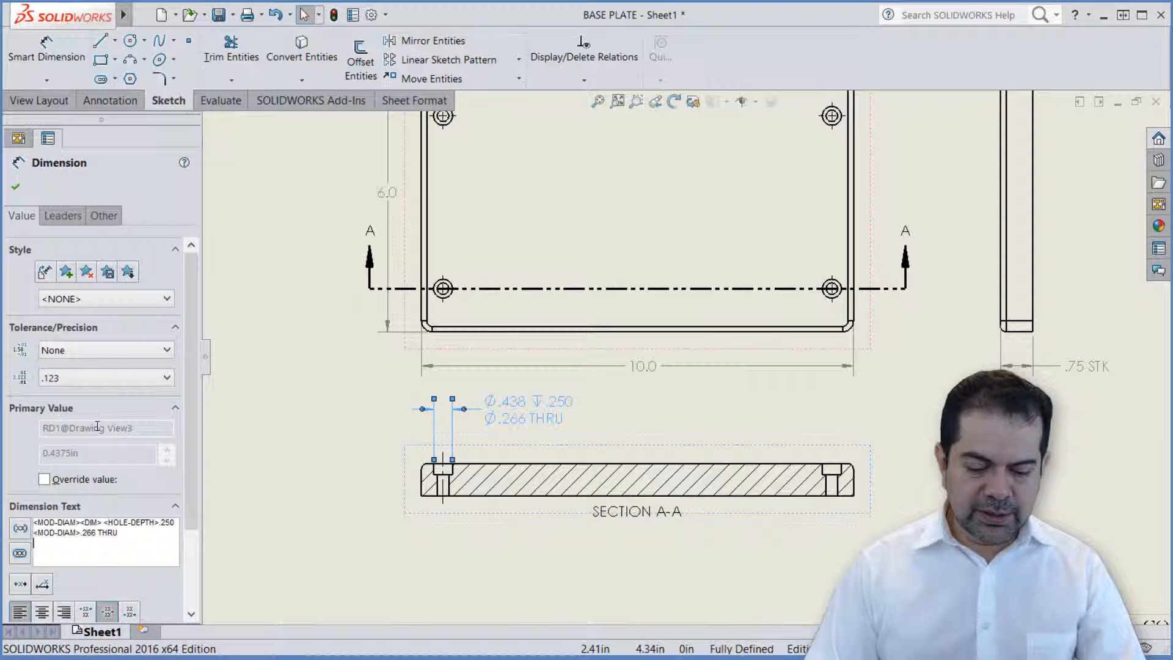
pyautogui.press('Return')
pyautogui.write('4 PLCS')
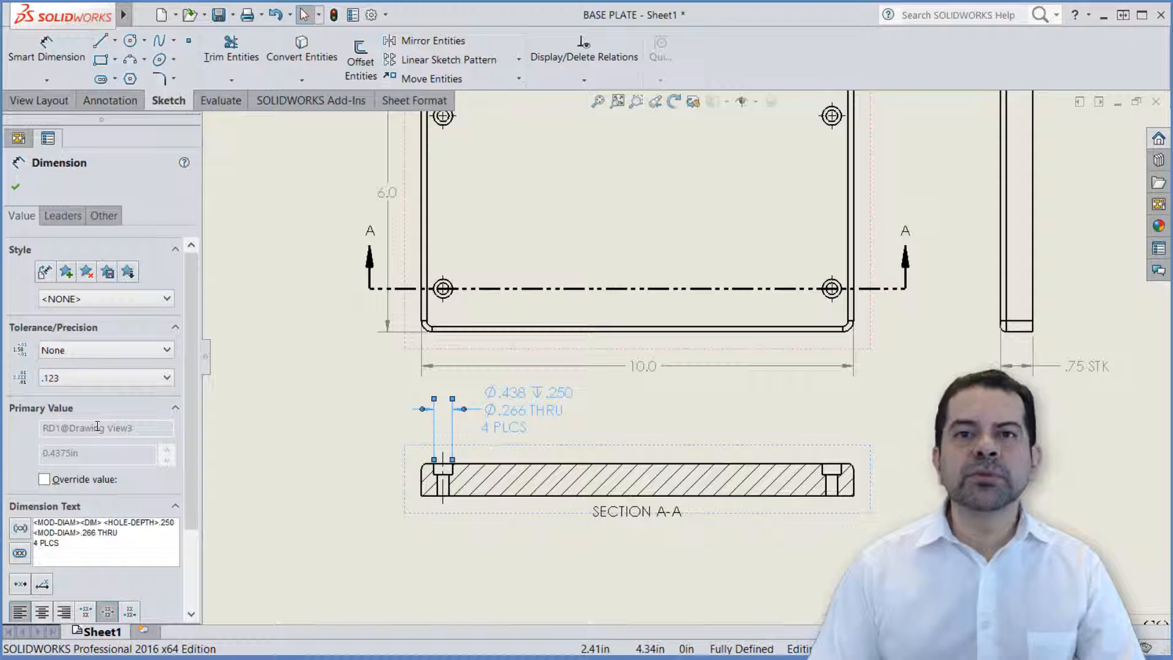
pyautogui.press('BackSpace')
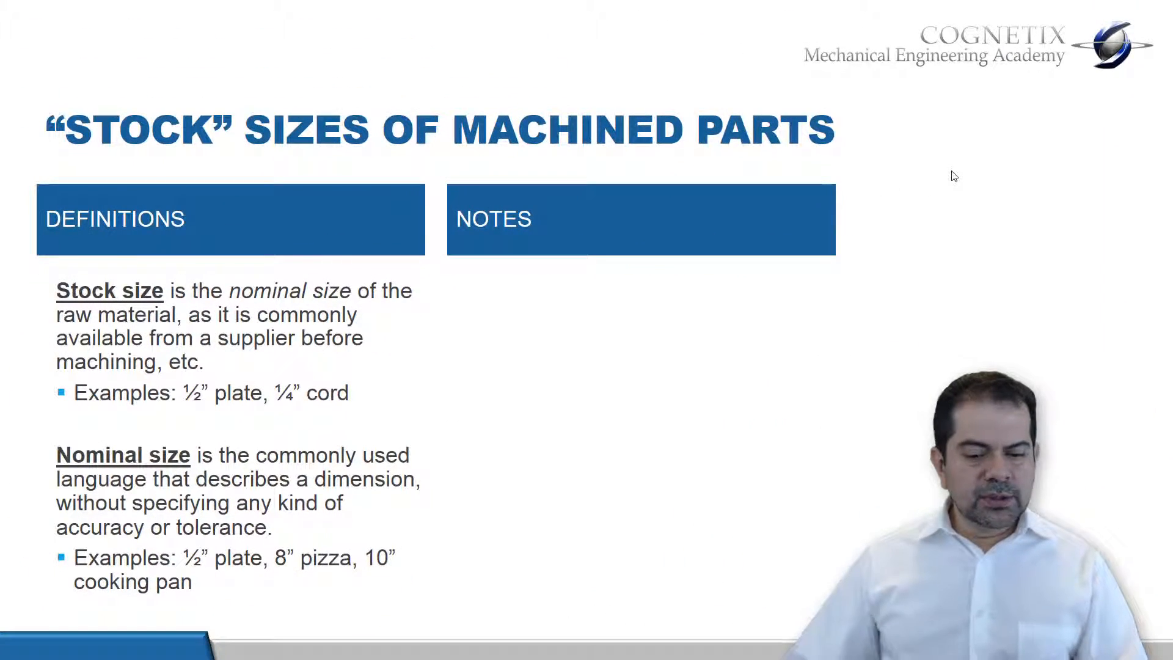
pyautogui.press('Right')
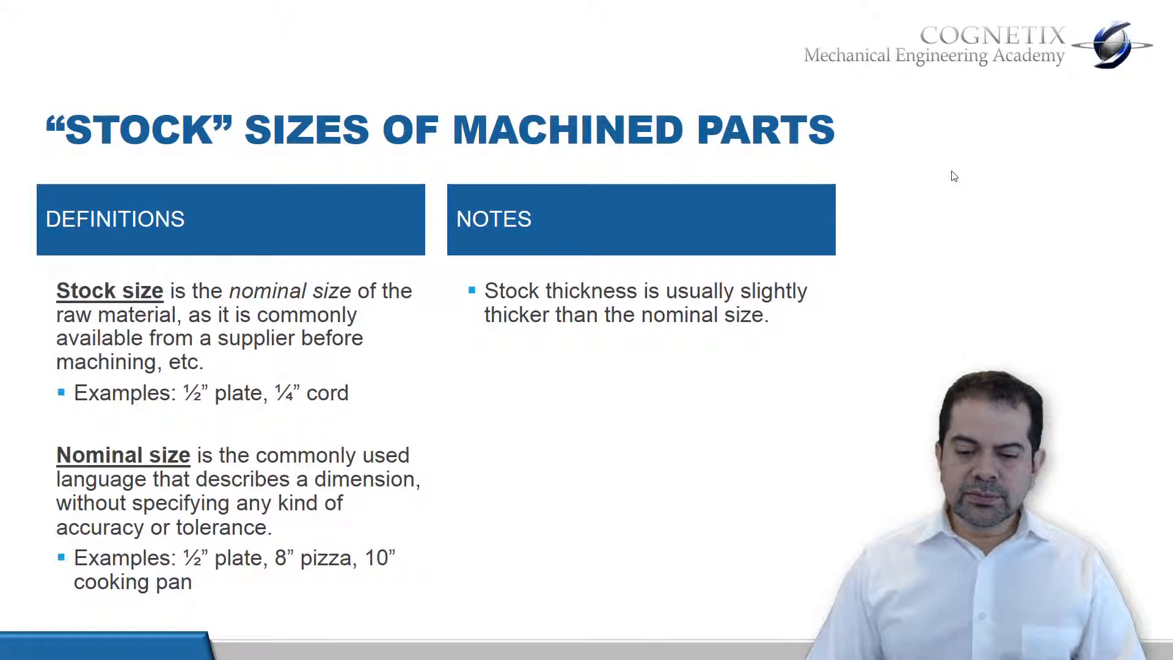
pyautogui.press('Right')
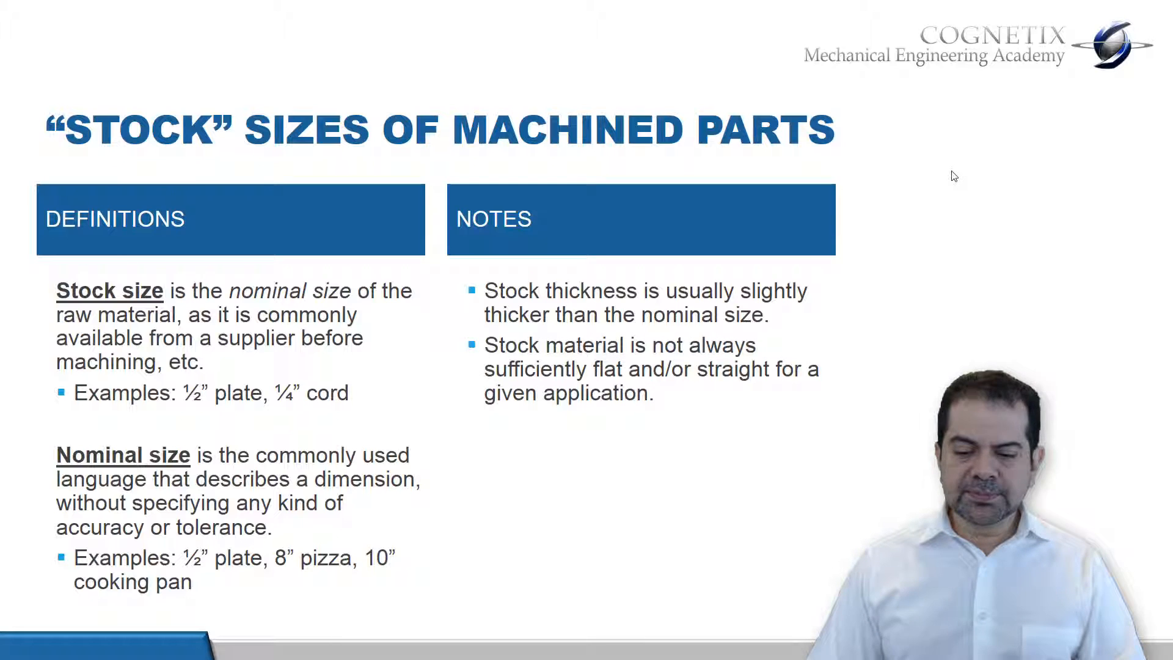
pyautogui.press('Right')
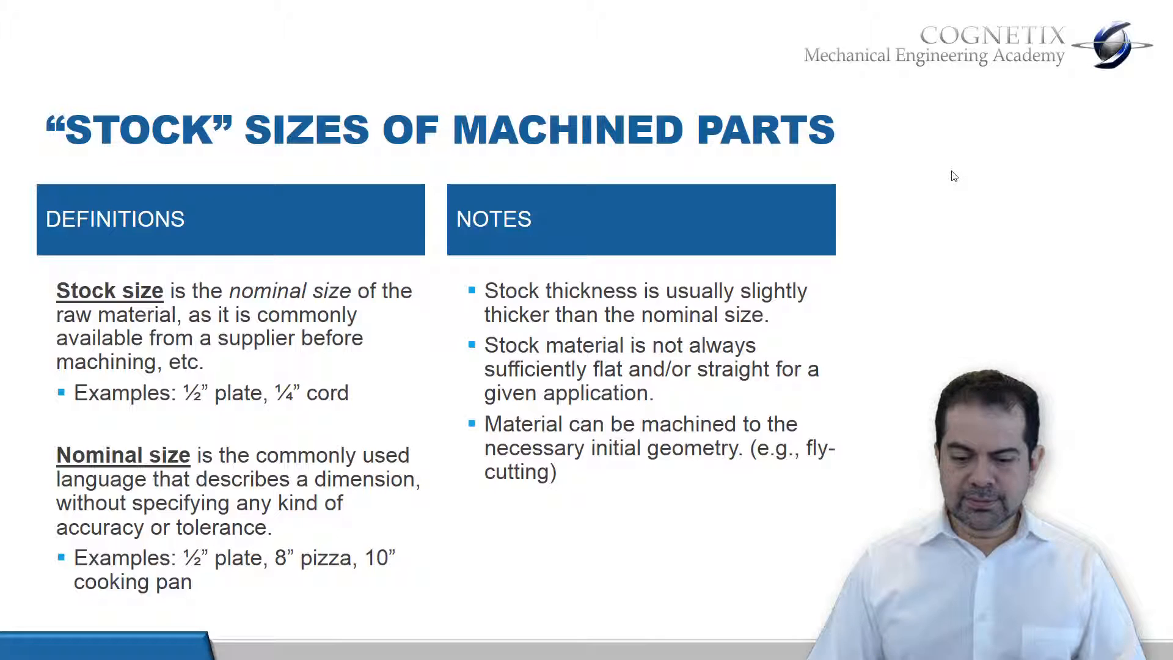
pyautogui.press('Right')
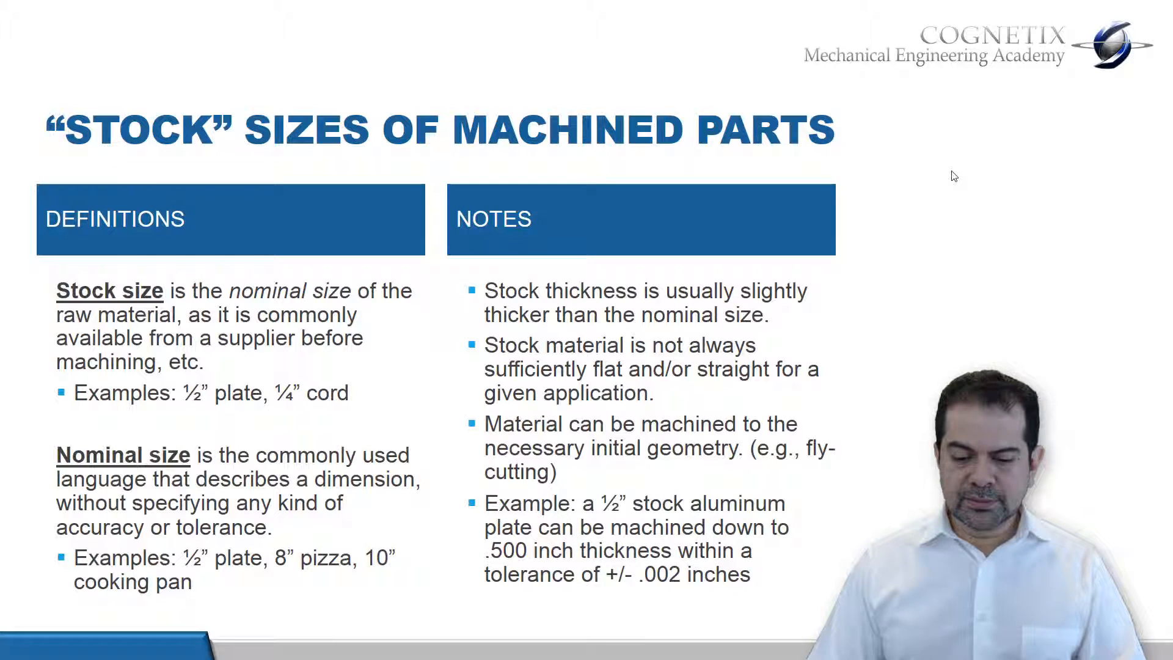
pyautogui.press('Right')
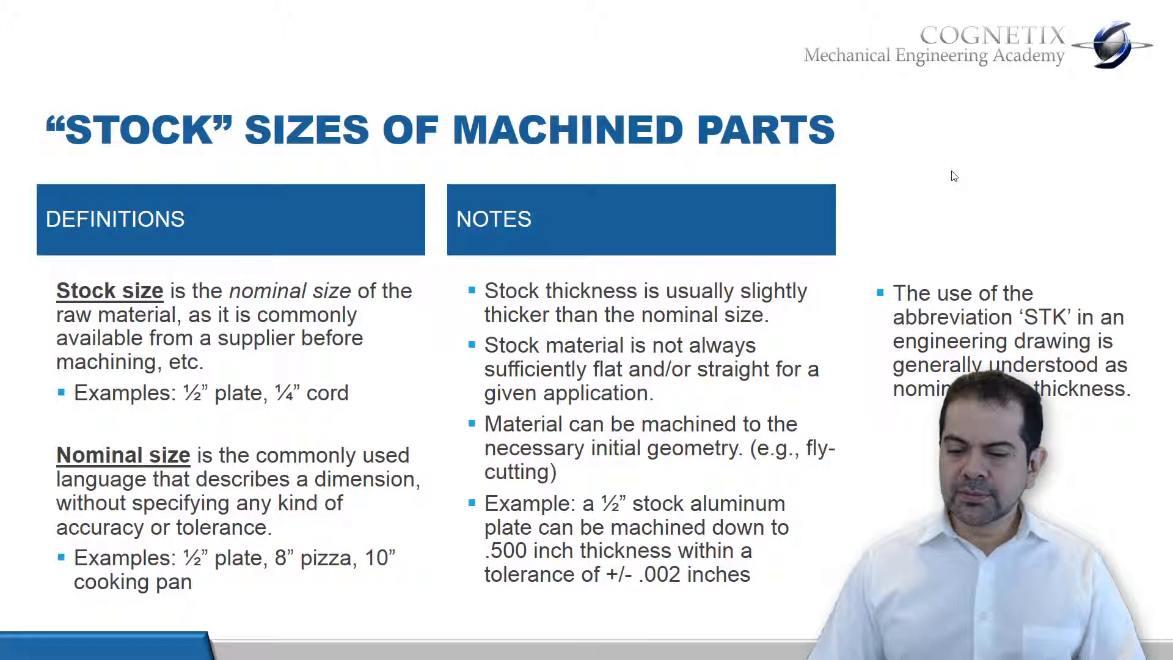
pyautogui.press('Right')
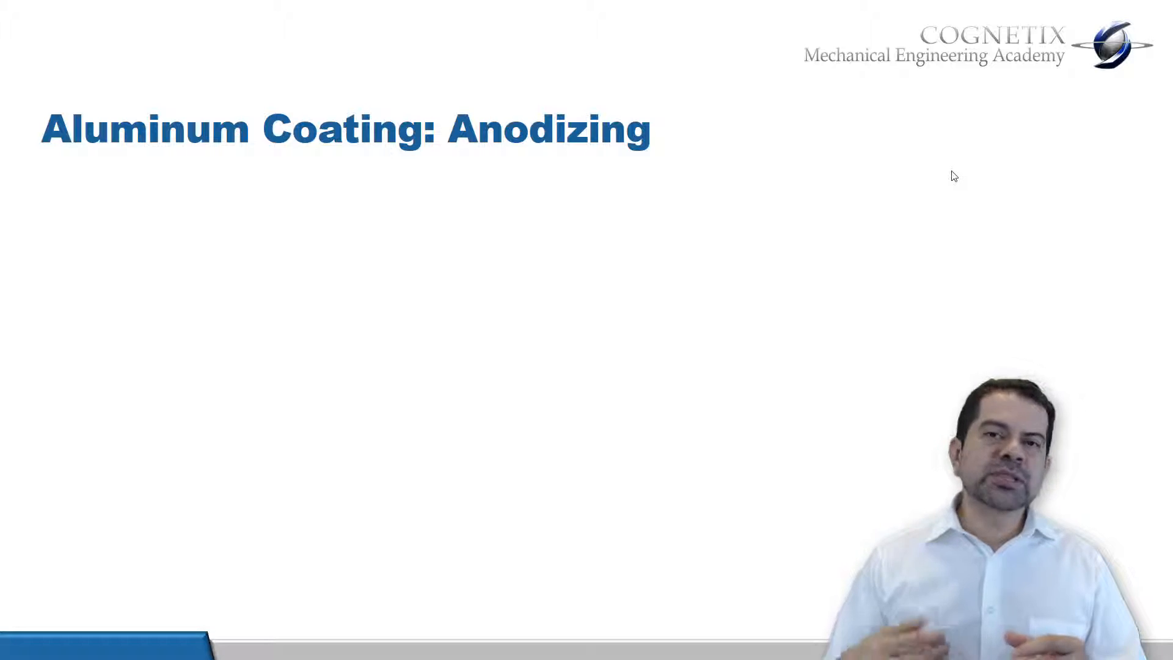
# - Switch to the base plate drawing and examine the tolerance, material and finish fields in its title block
pyautogui.hotkey('alt', 'Tab')
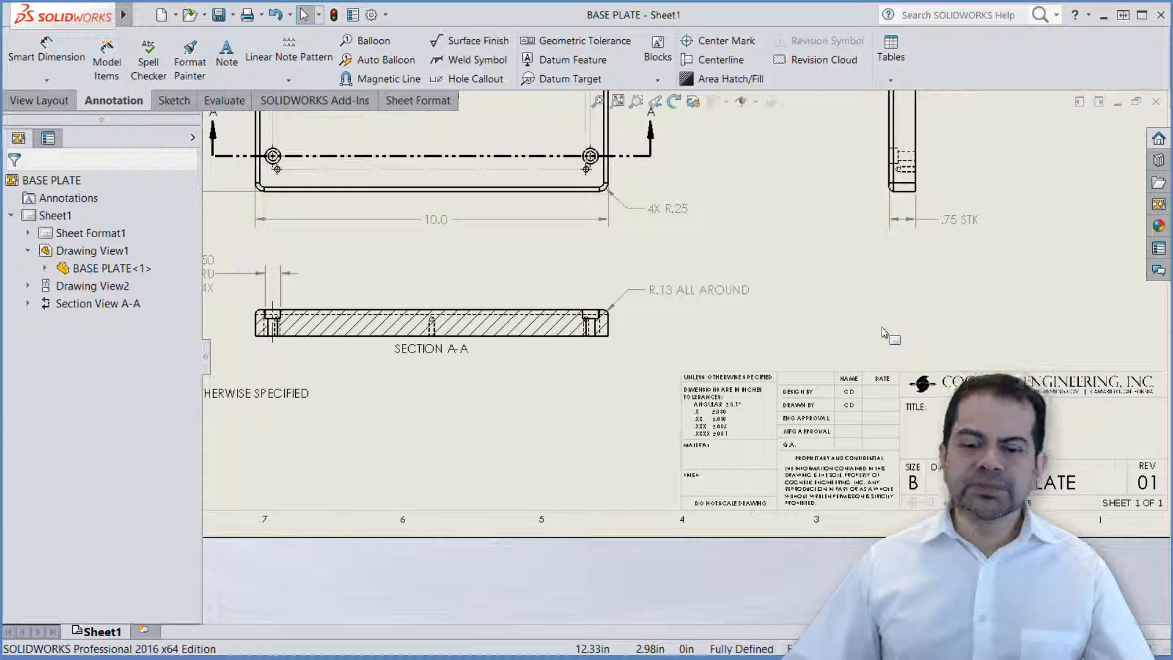
pyautogui.moveTo(834, 303); pyautogui.dragTo(690, 304, button='middle')
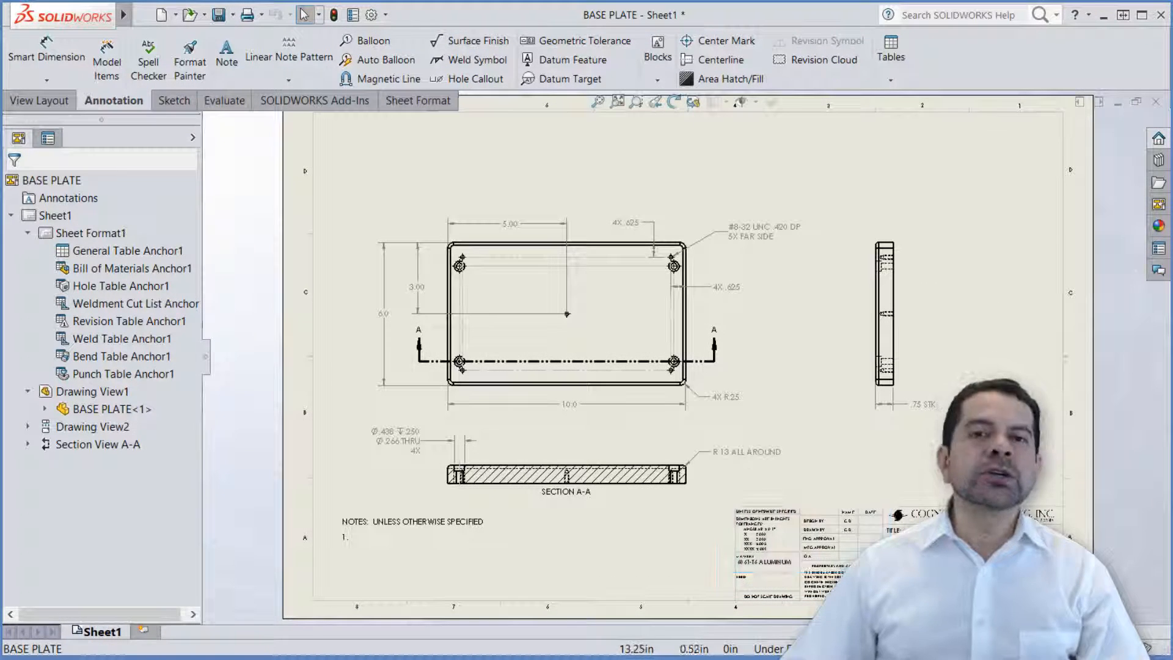
pyautogui.click(722, 486)
pyautogui.press('z')
pyautogui.moveTo(722, 486); pyautogui.dragTo(905, 585)
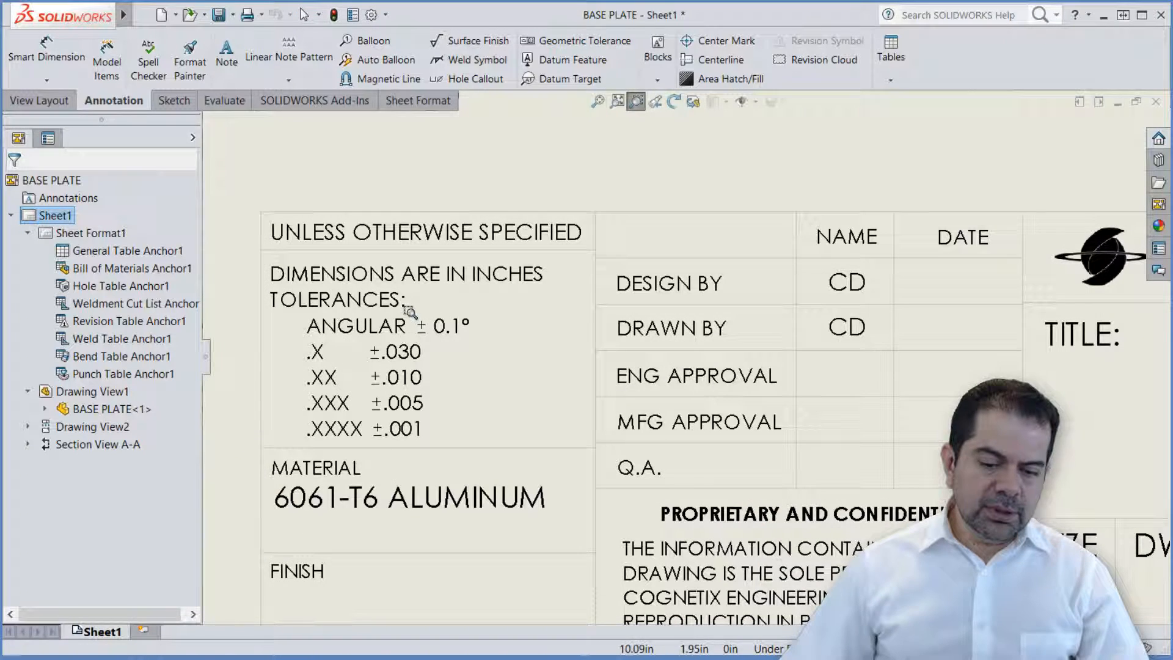
pyautogui.moveTo(261, 424); pyautogui.dragTo(303, 351, button='middle')
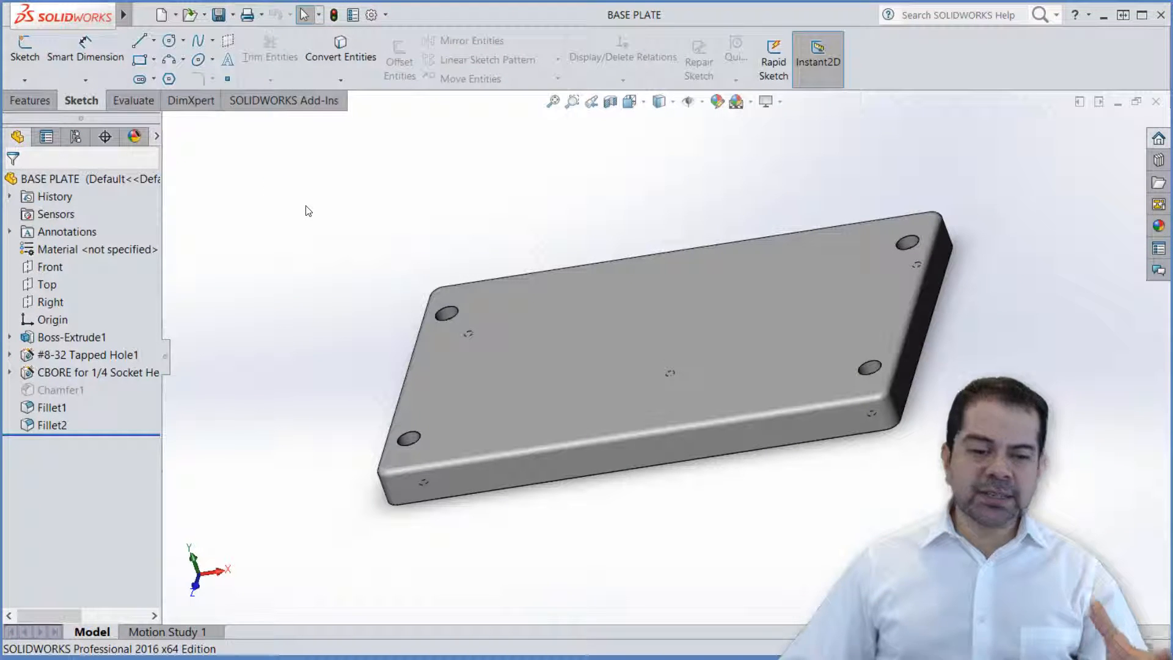
# - Set the part's custom Finish property to HARD ANODIZE, BLACK, copied from the standard drawing text in Notepad
pyautogui.click(144, 14)
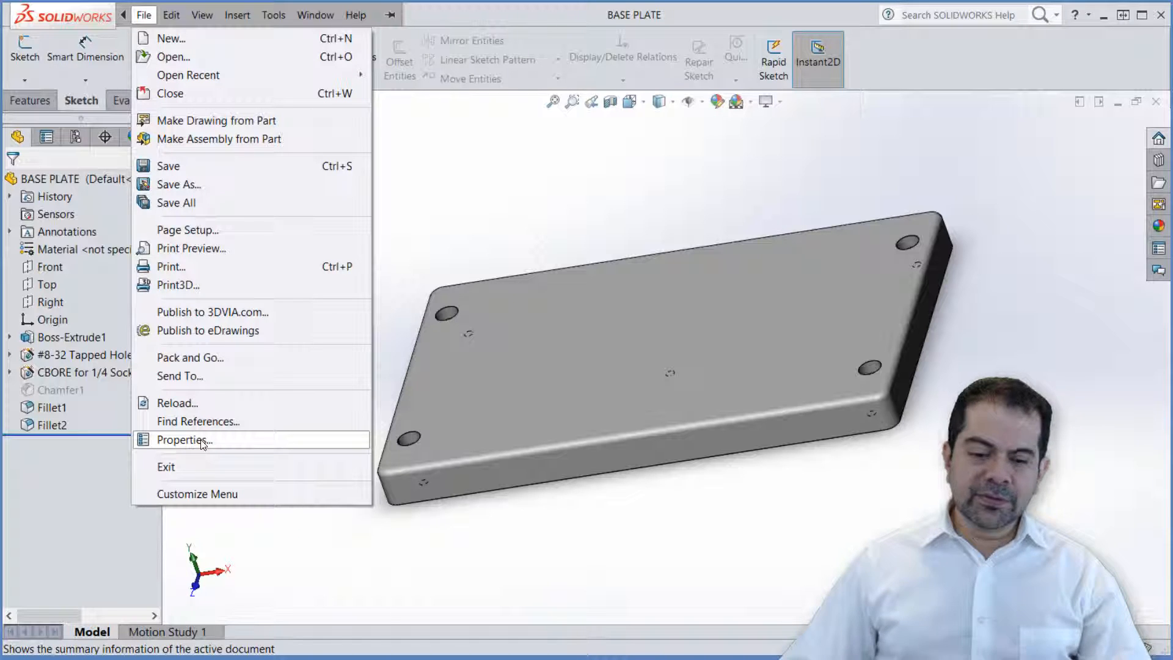
pyautogui.click(183, 440)
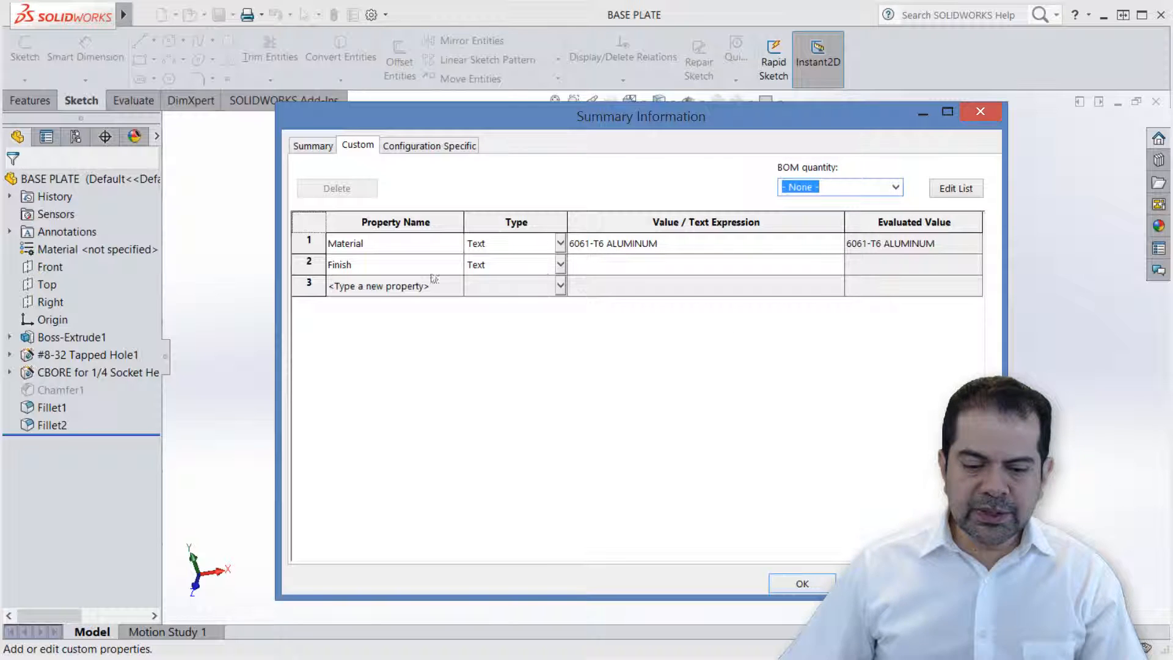
pyautogui.click(596, 265)
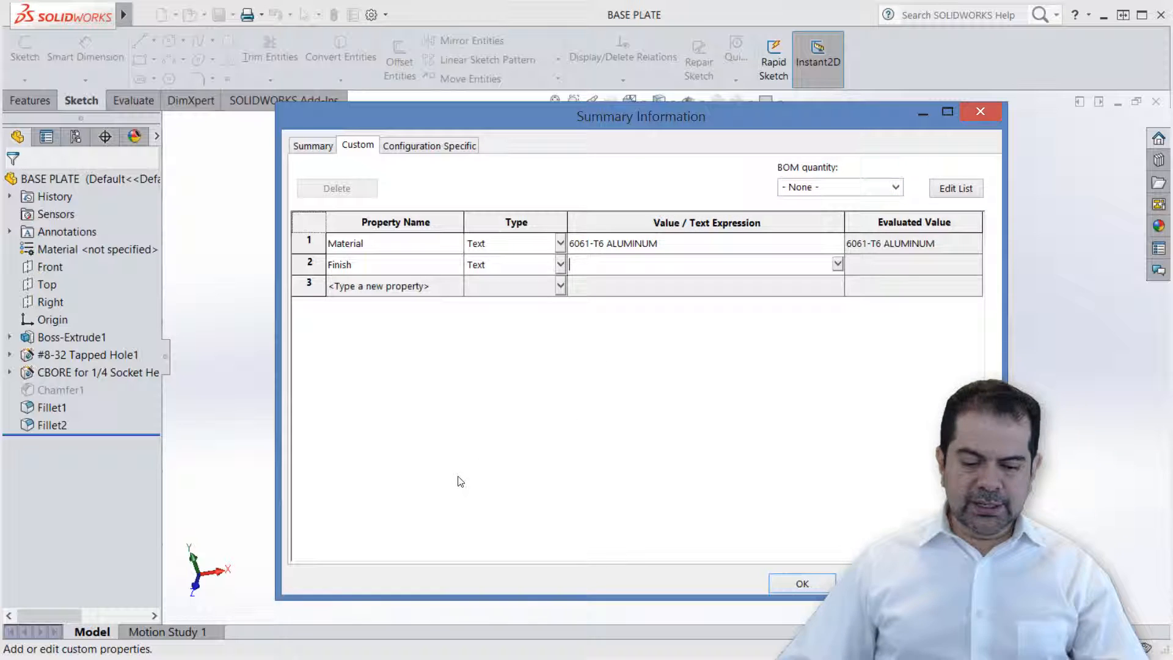
pyautogui.hotkey('alt', 'Tab')
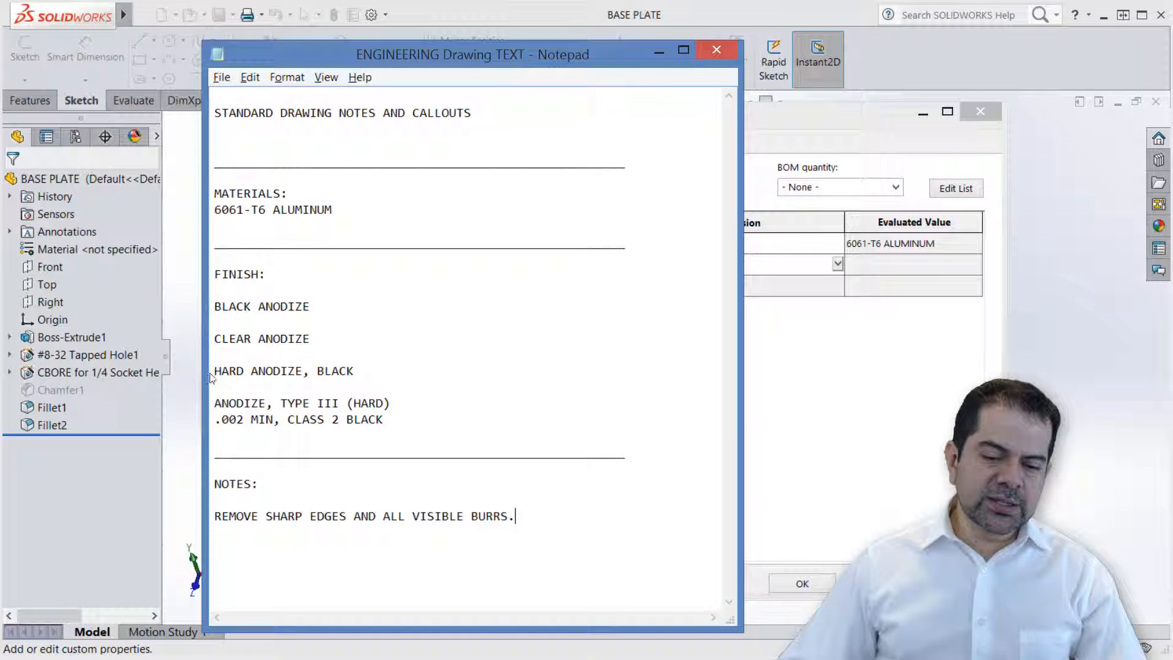
pyautogui.moveTo(214, 371); pyautogui.dragTo(356, 371)
pyautogui.hotkey('ctrl', 'c')
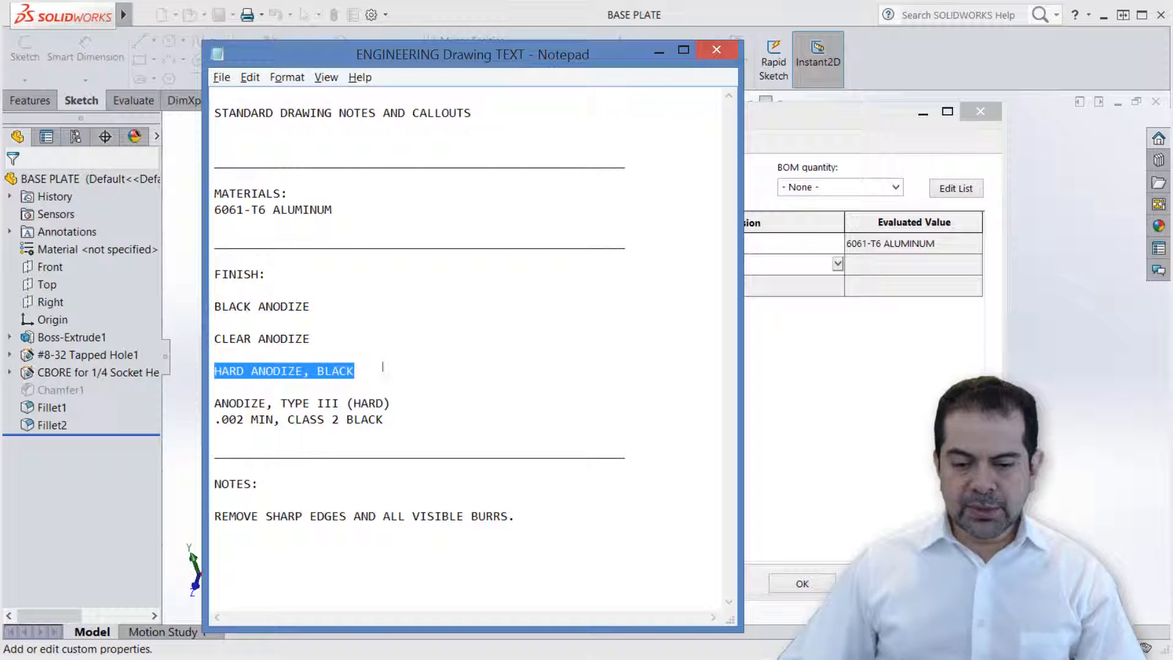
pyautogui.click(770, 263)
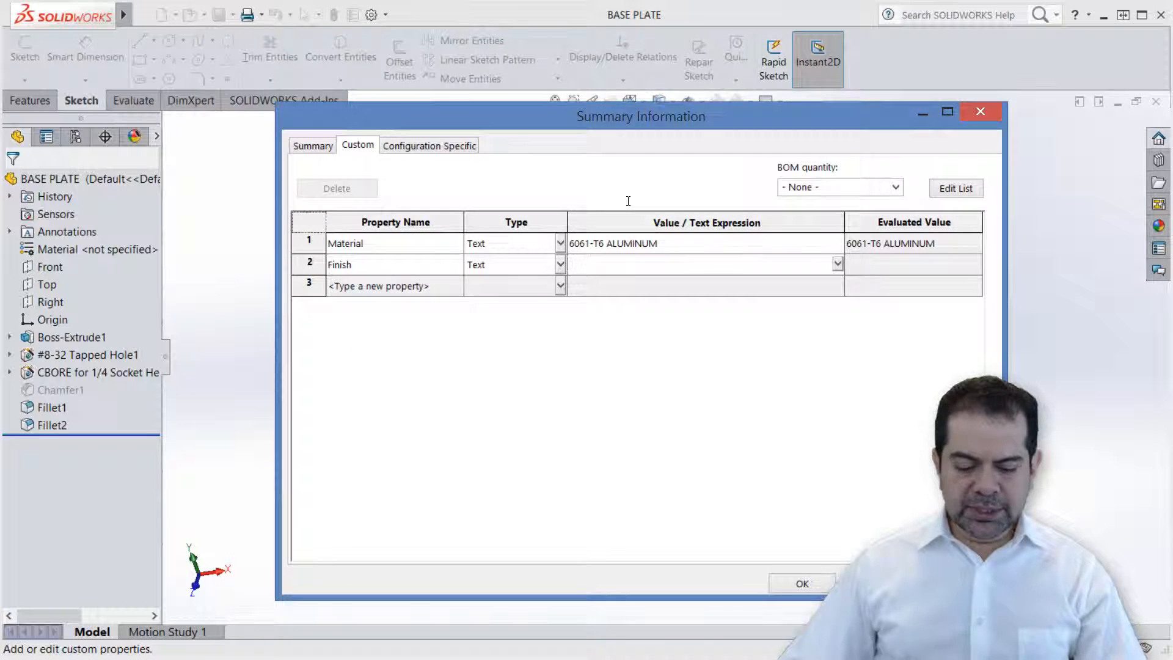
pyautogui.hotkey('ctrl', 'v')
pyautogui.press('Return')
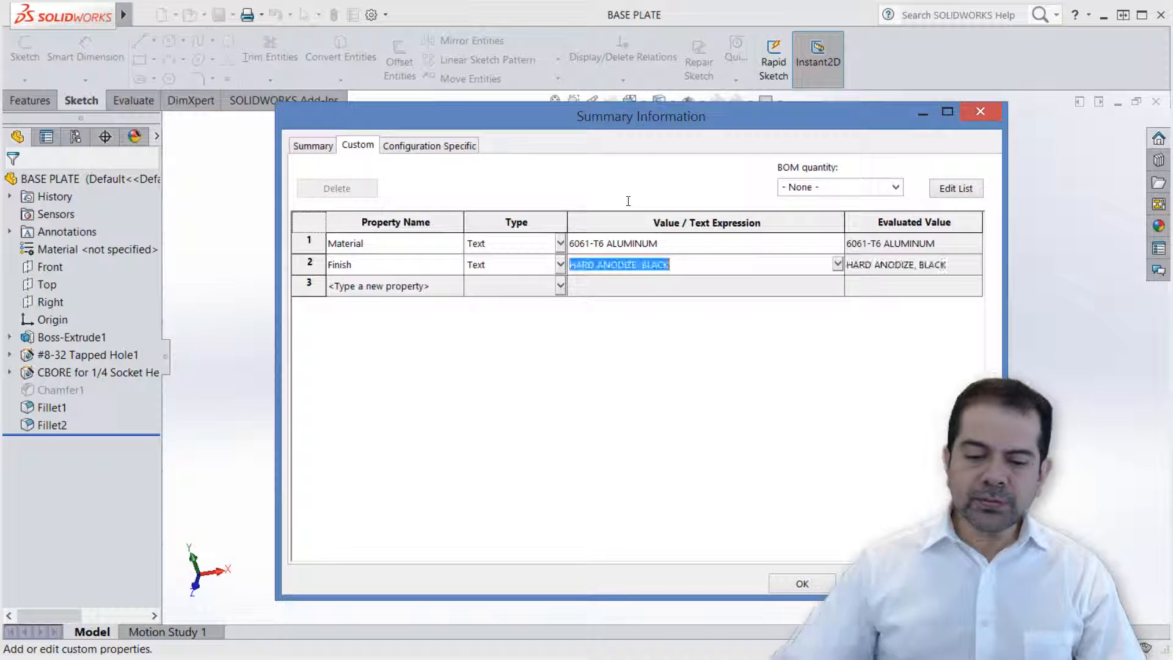
pyautogui.click(806, 583)
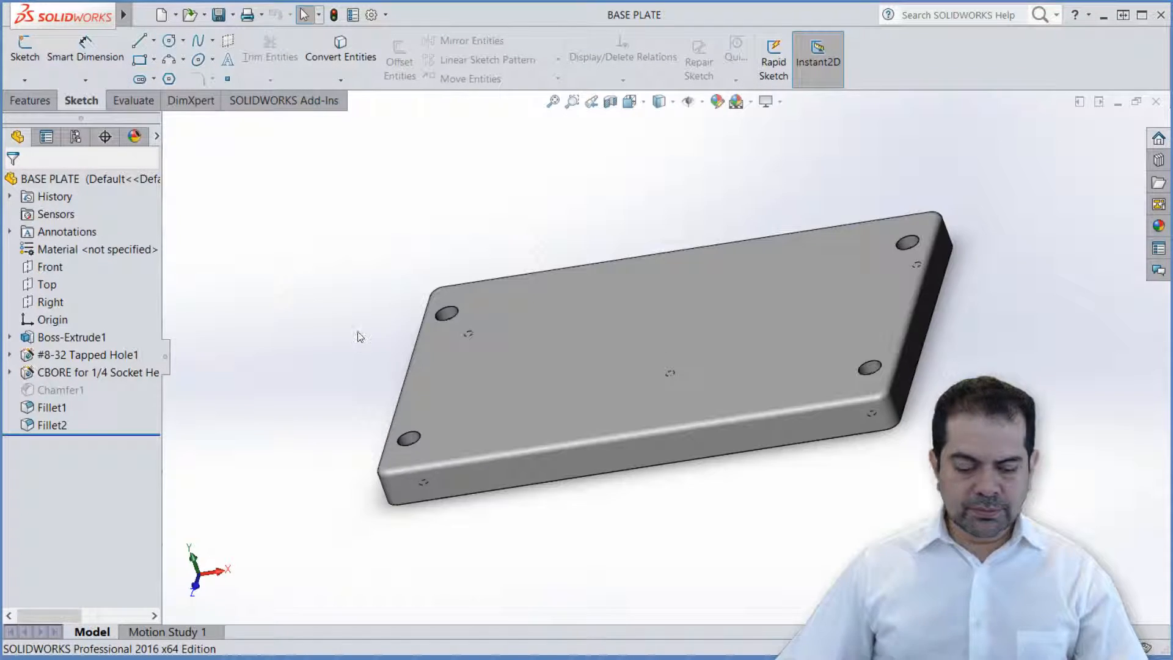
# - Save the base plate part and switch to its drawing
pyautogui.hotkey('ctrl', 's')
pyautogui.hotkey('ctrl', 'Tab')
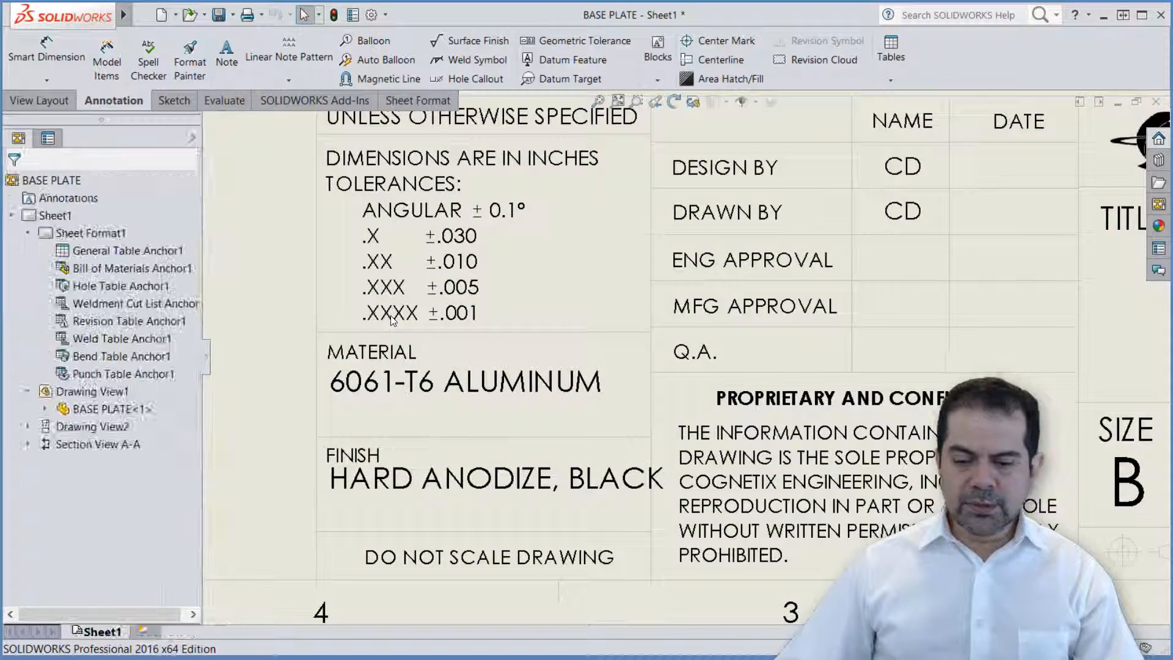